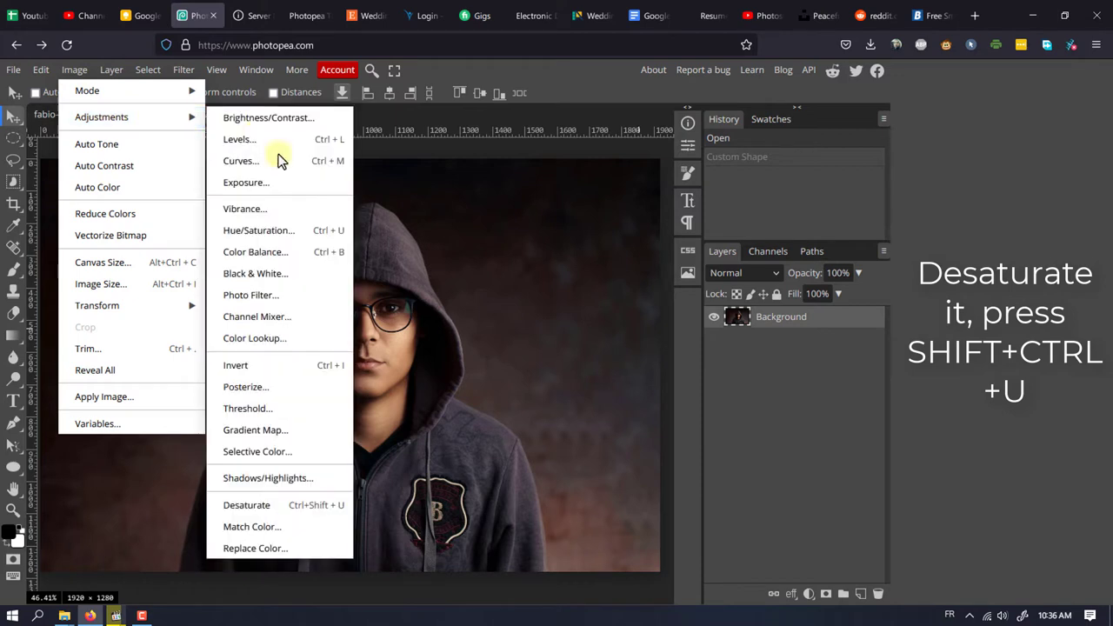
# Desaturate the portrait photo on the Background layer to black and white
pyautogui.click(305, 509)
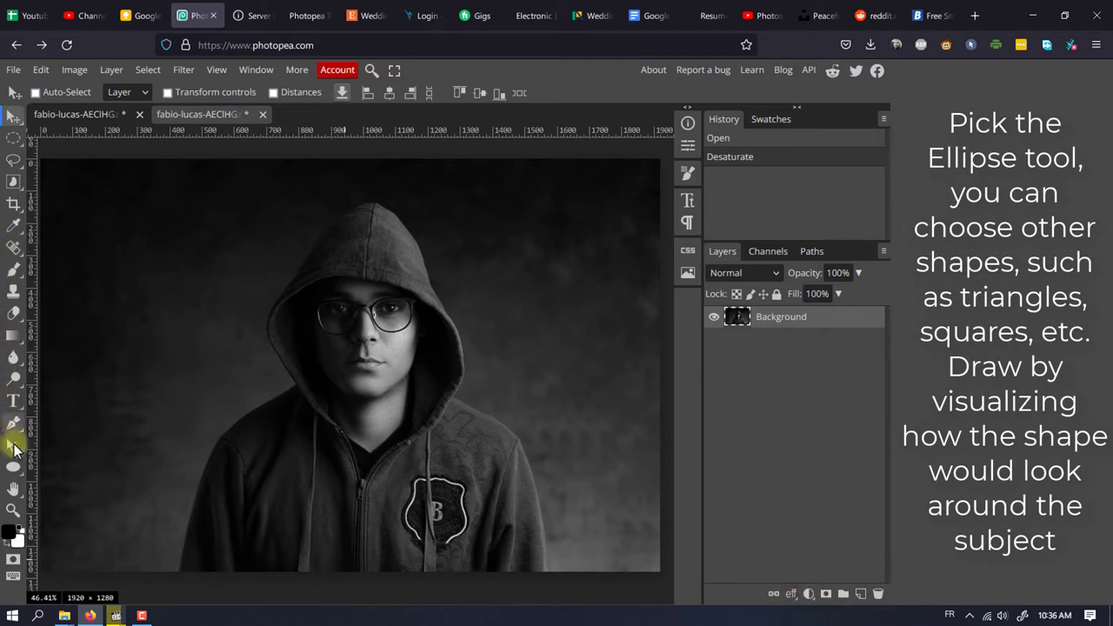
# Draw a wide, flat ellipse around the man's face with no fill and a bright green 14 px stroke
pyautogui.click(14, 470)
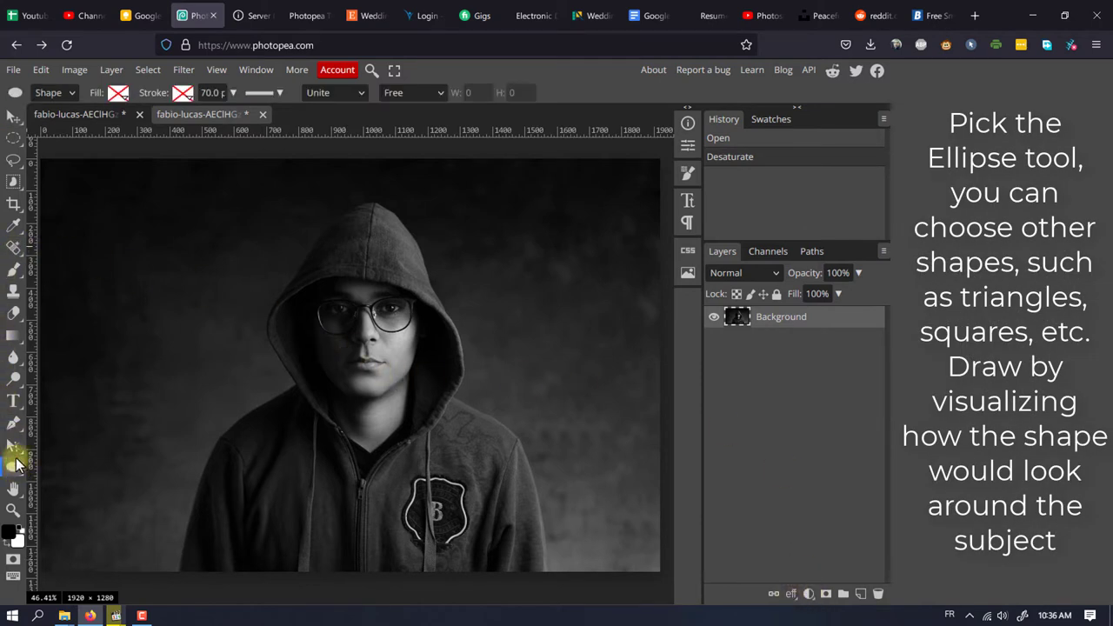
pyautogui.click(233, 92)
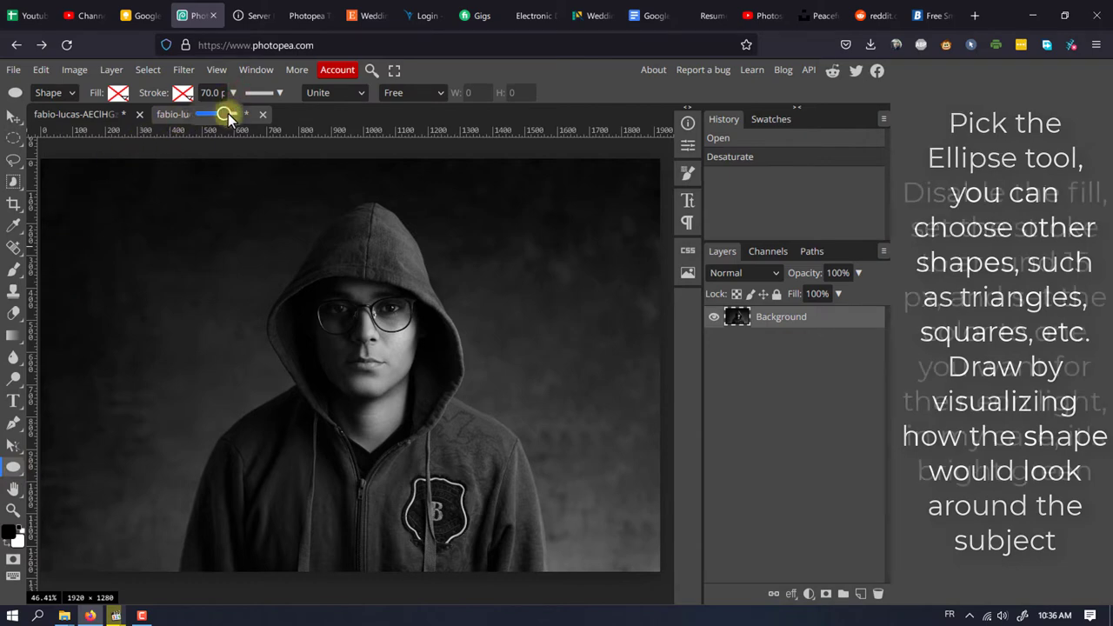
pyautogui.moveTo(223, 114); pyautogui.dragTo(214, 122)
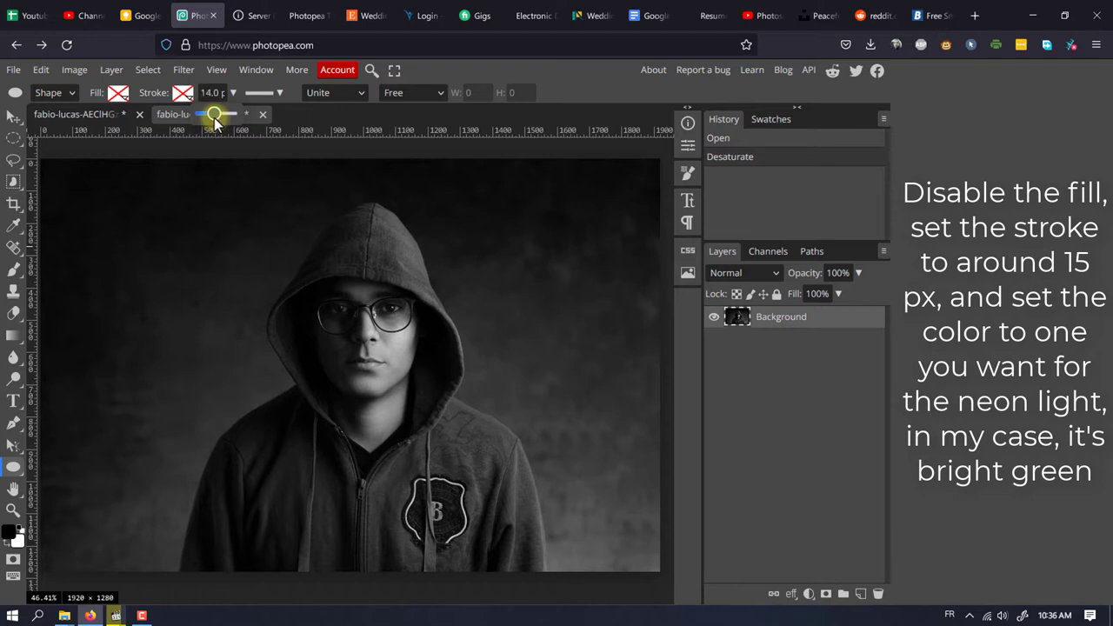
pyautogui.click(183, 92)
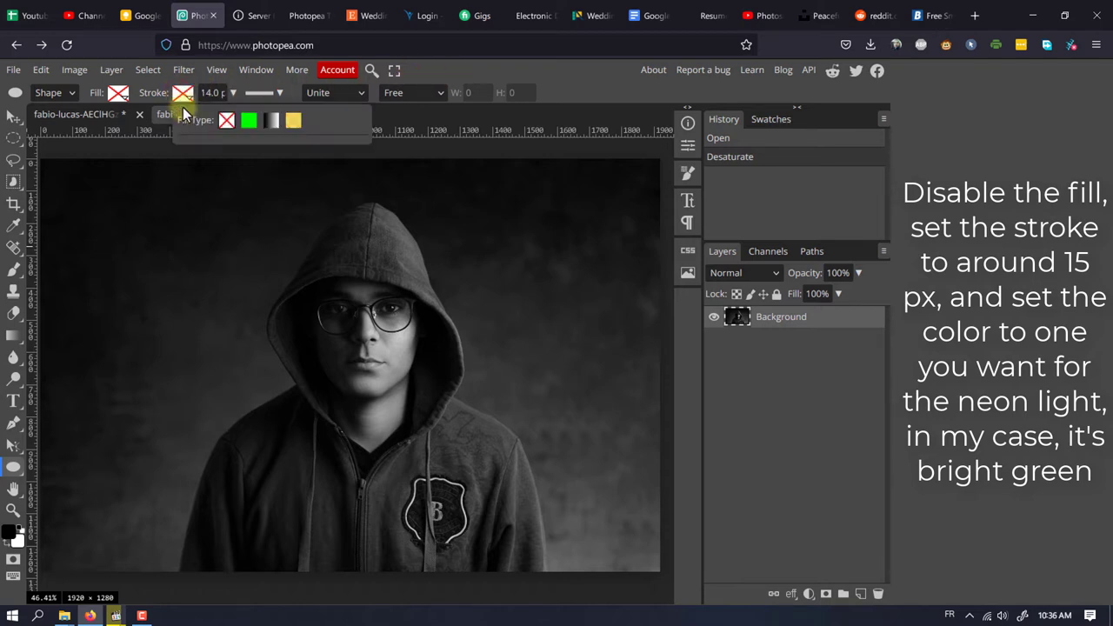
pyautogui.click(248, 123)
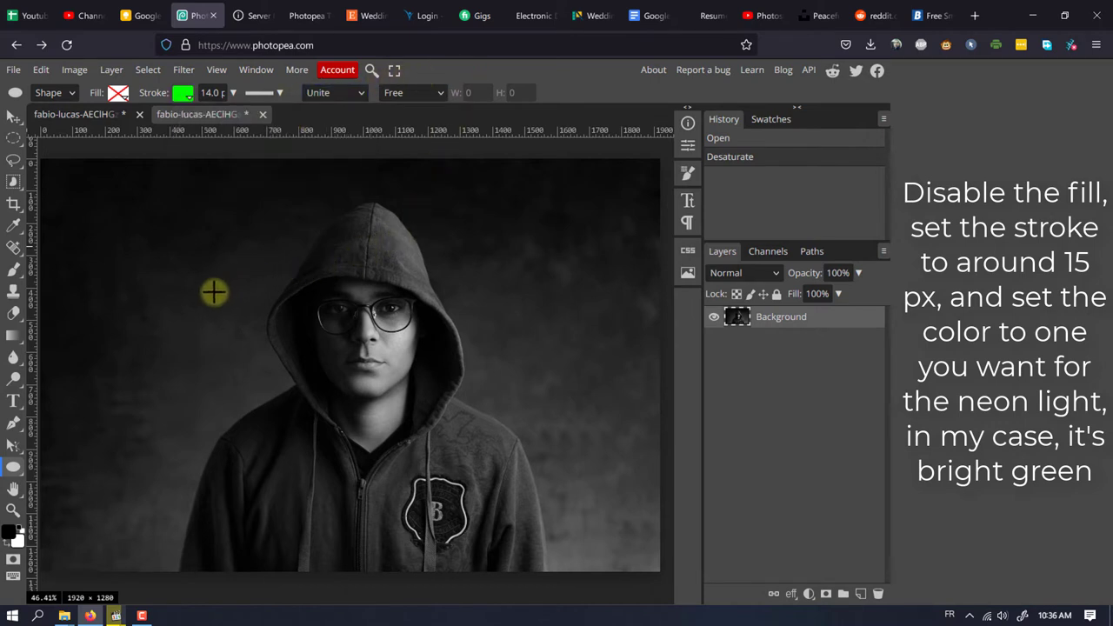
pyautogui.moveTo(143, 287); pyautogui.dragTo(606, 388)
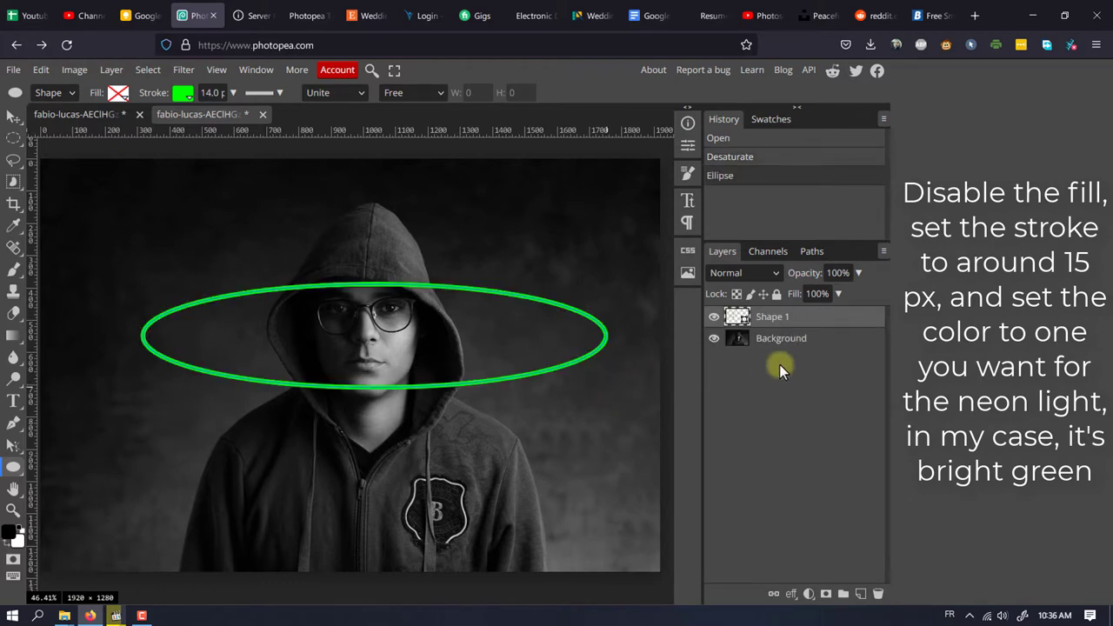
# Convert the ellipse's shape layer to a smart object
pyautogui.click(788, 343)
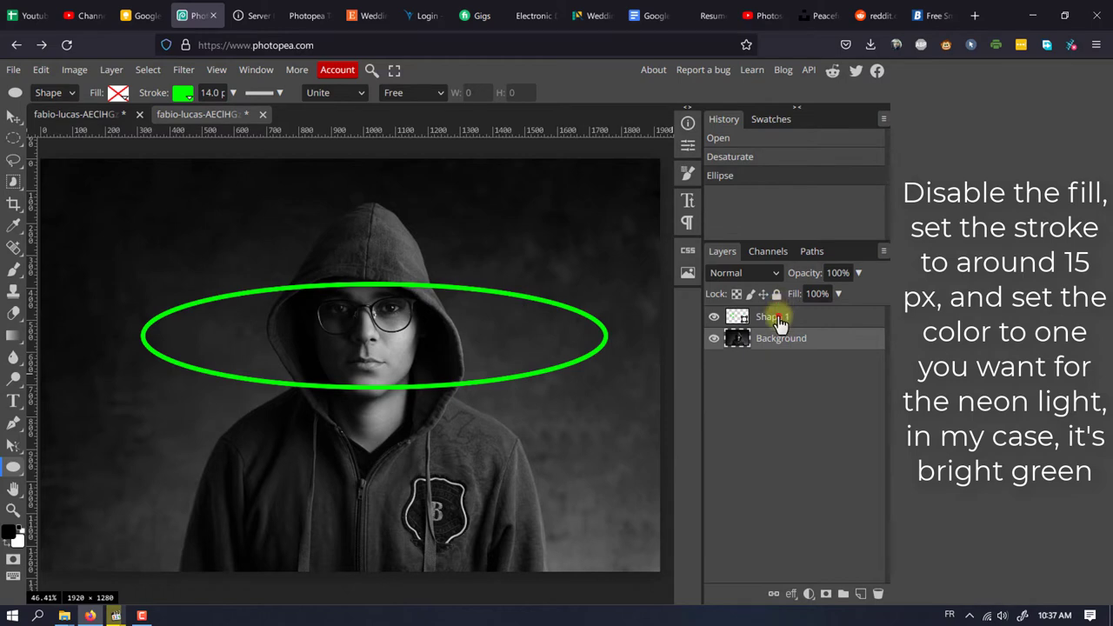
pyautogui.click(779, 319)
pyautogui.rightClick(780, 320)
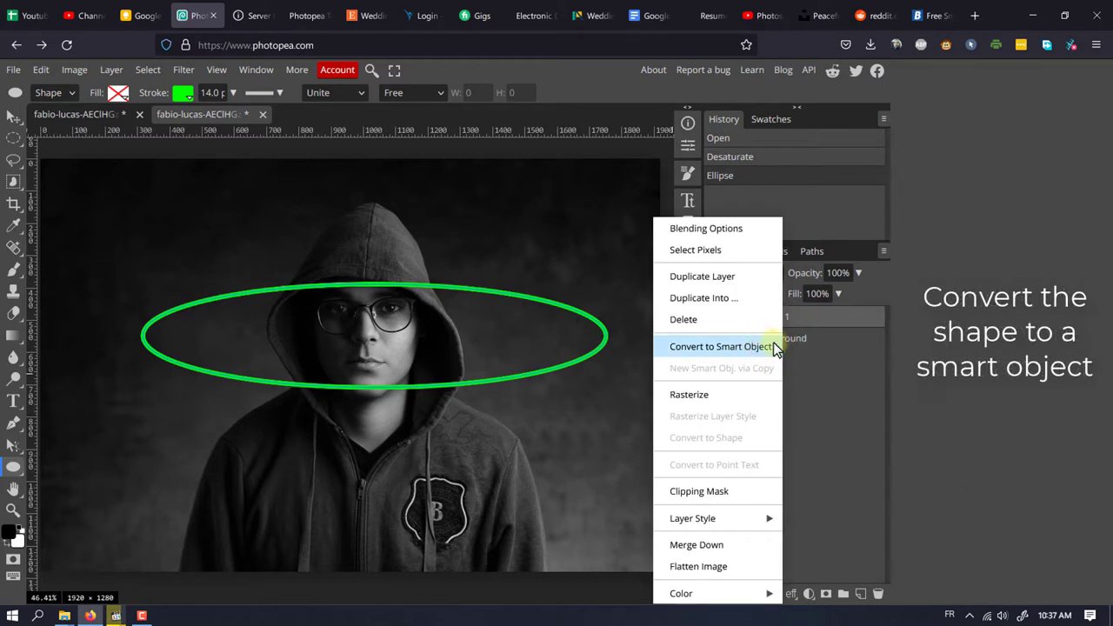
pyautogui.click(773, 346)
# Add a white inner glow to the ellipse with Normal blending, 100% opacity, Center source, 30% spread, 5 px size and 50% range
pyautogui.click(791, 592)
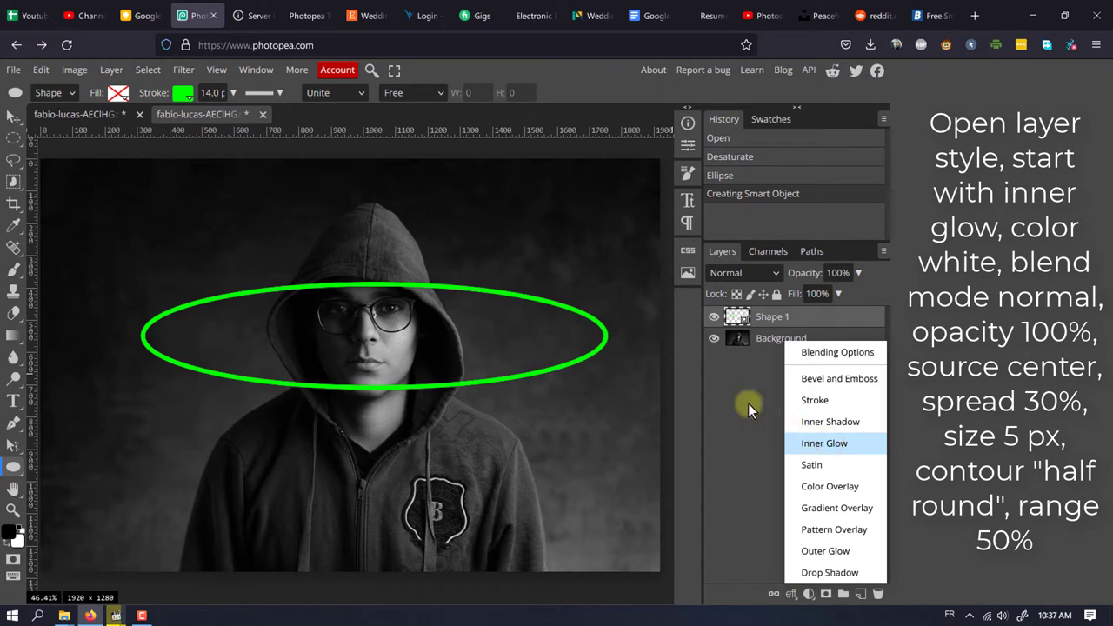
pyautogui.click(823, 443)
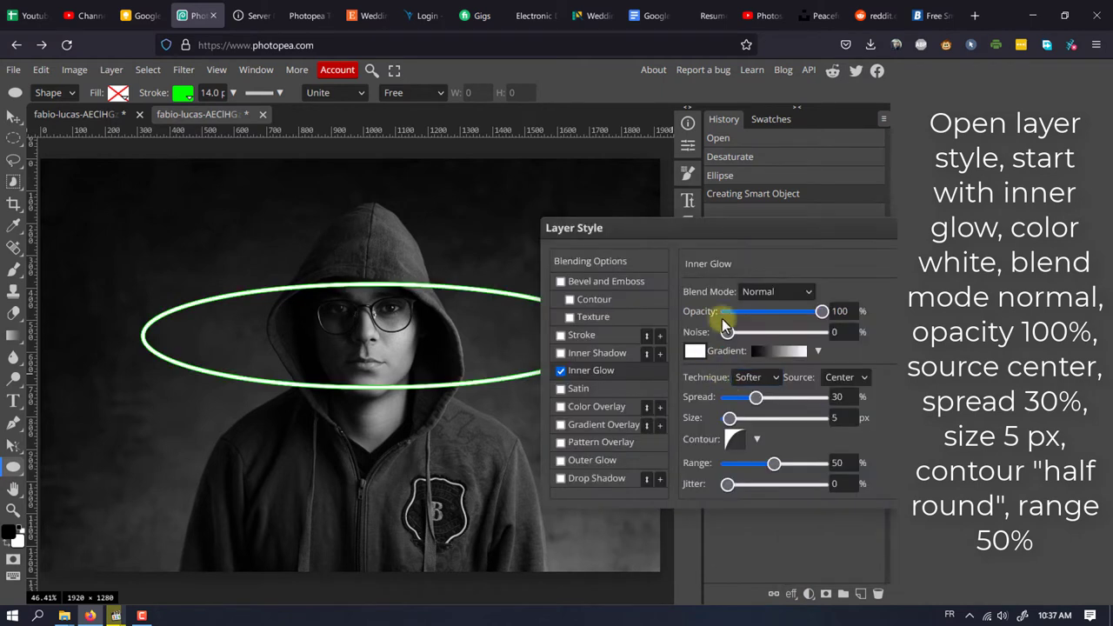
pyautogui.doubleClick(838, 310)
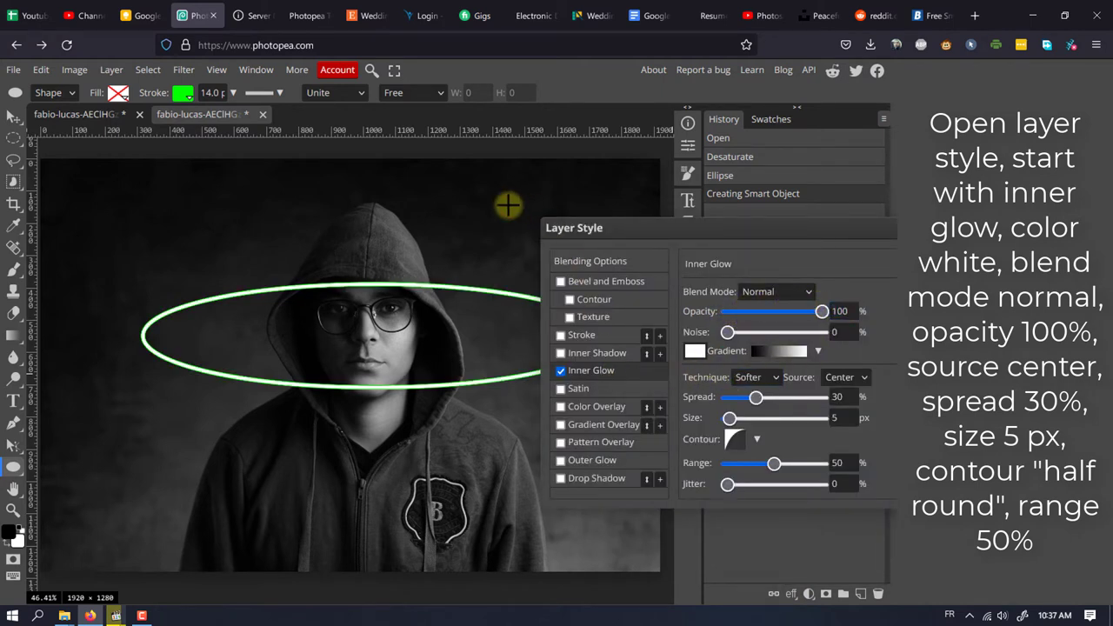
pyautogui.scroll(10, 509, 206)
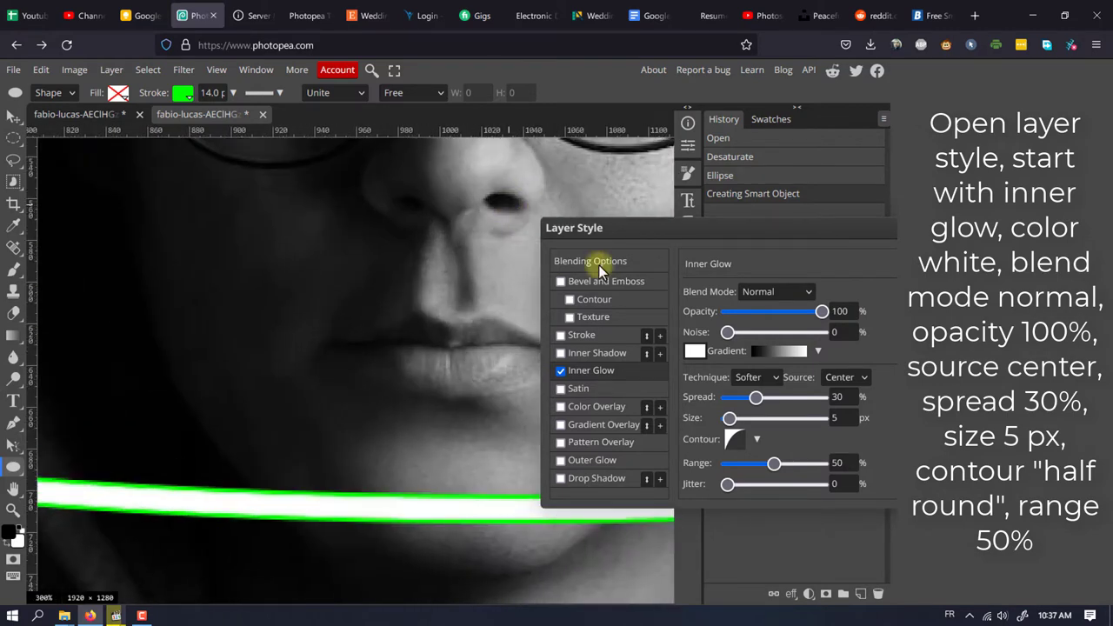
pyautogui.click(862, 377)
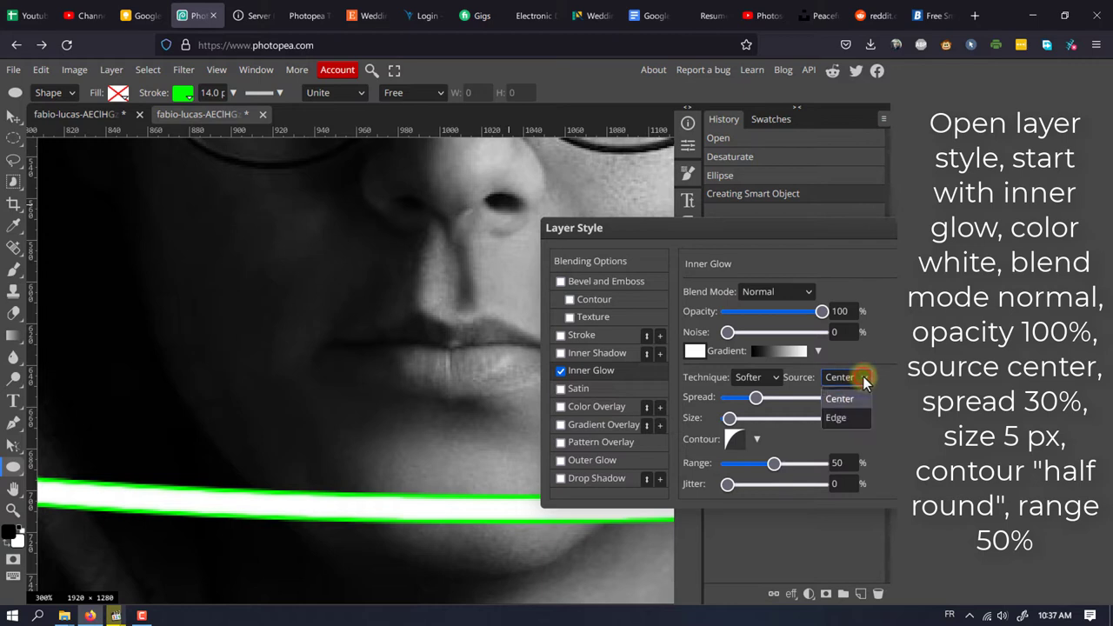
pyautogui.click(862, 377)
pyautogui.moveTo(845, 399); pyautogui.dragTo(794, 402)
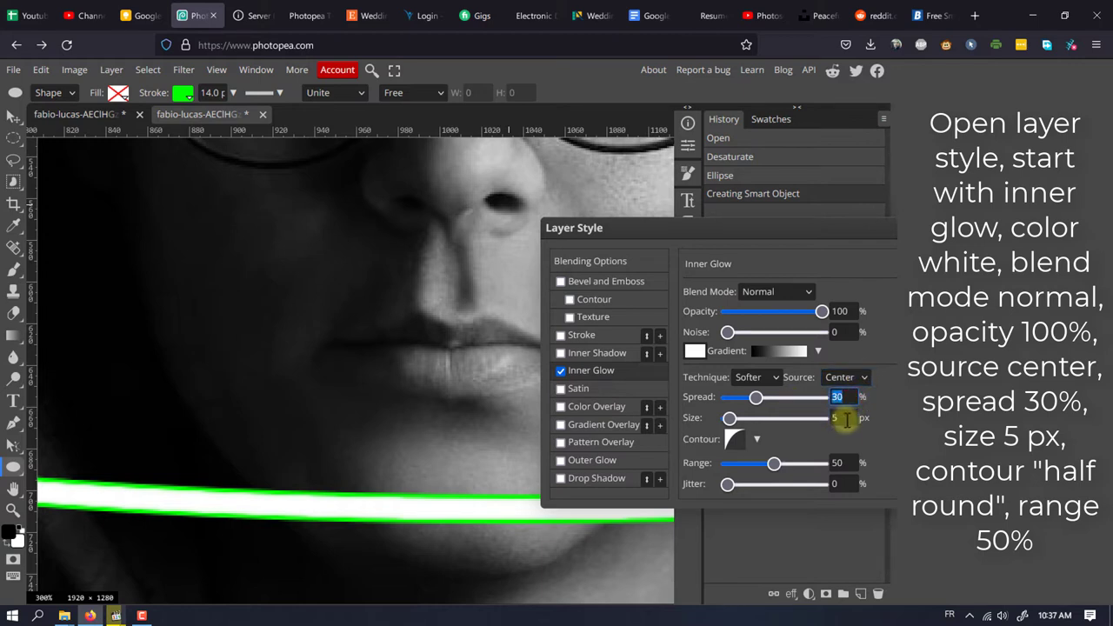
pyautogui.doubleClick(833, 418)
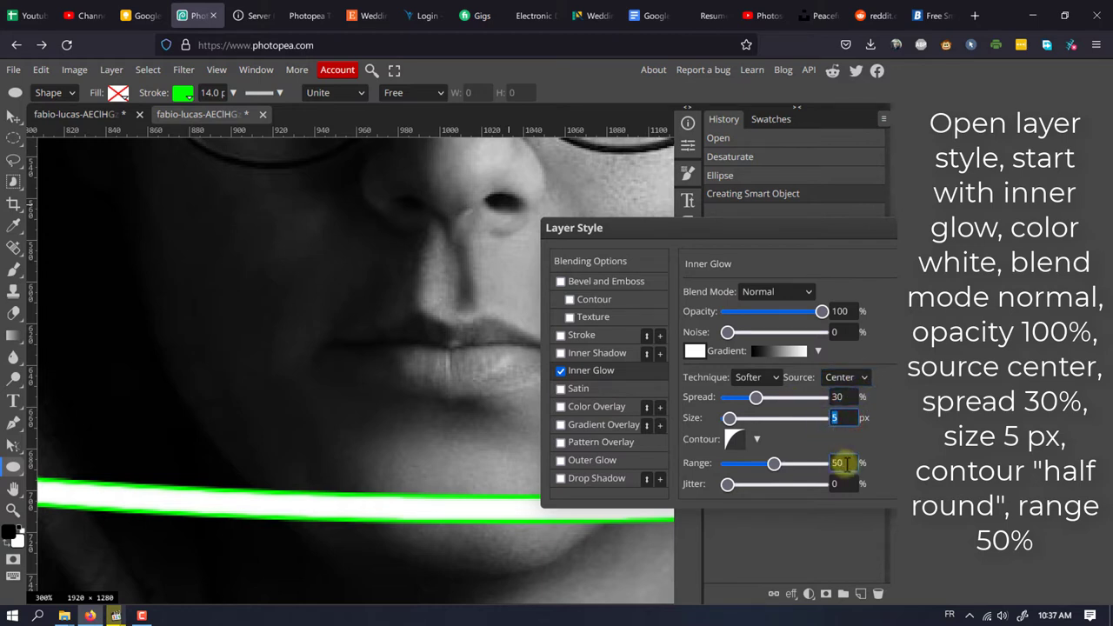
pyautogui.doubleClick(836, 463)
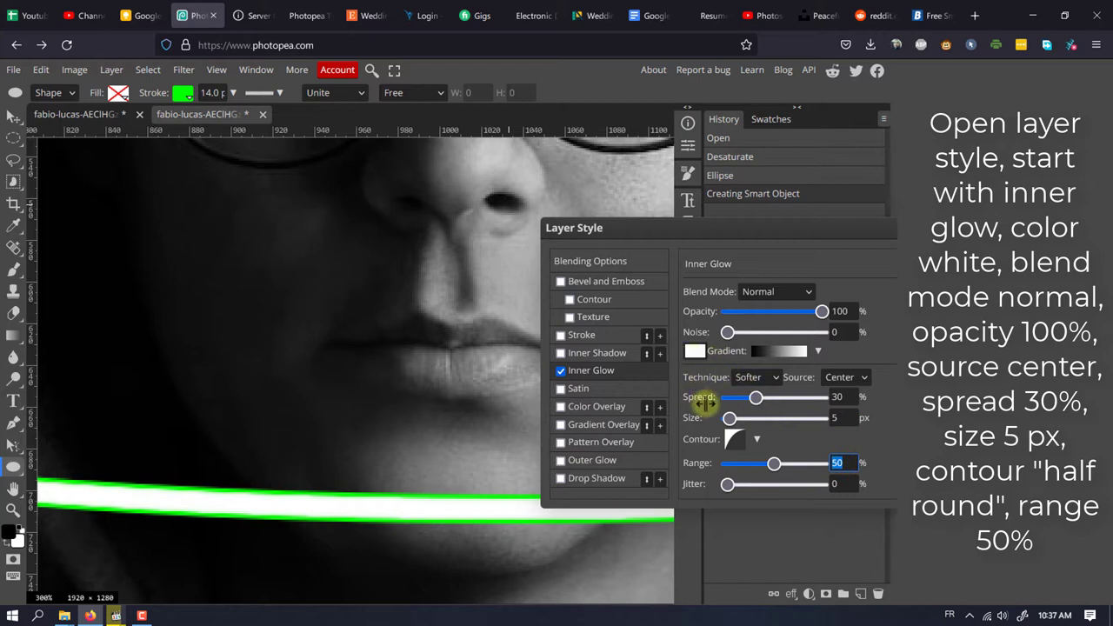
# Try different contours for the inner glow and settle on Half Round
pyautogui.click(737, 441)
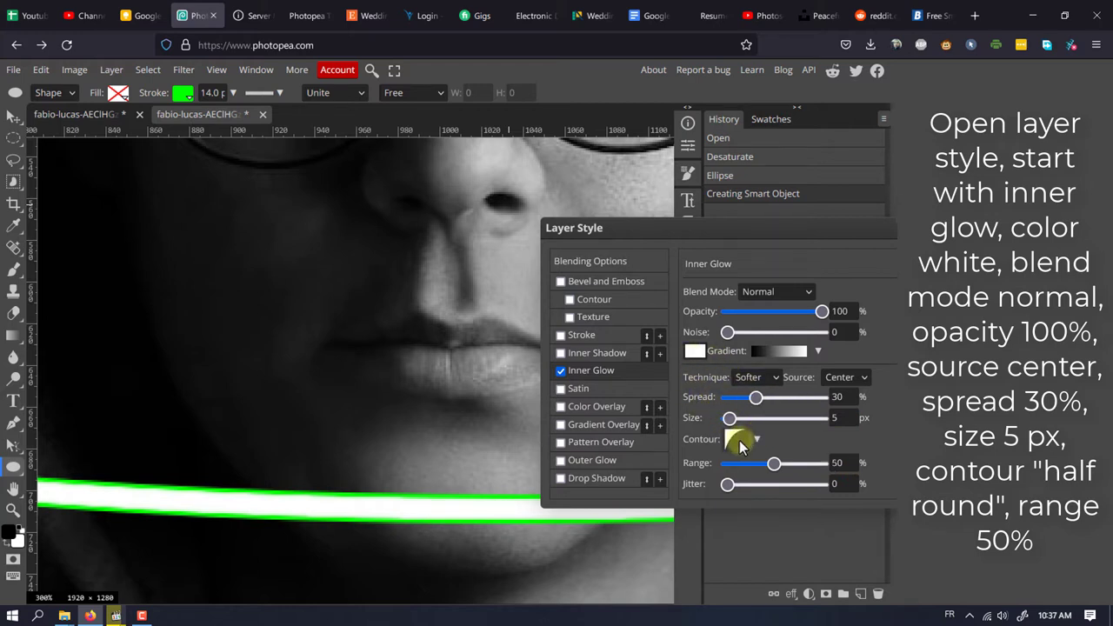
pyautogui.click(755, 440)
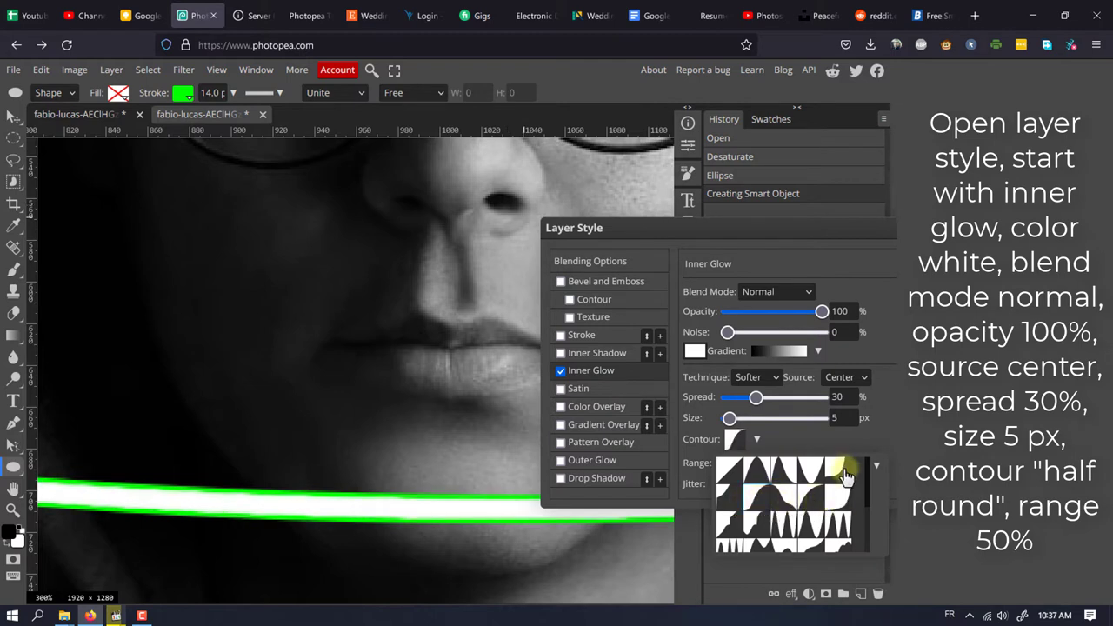
pyautogui.scroll(-3, 795, 513)
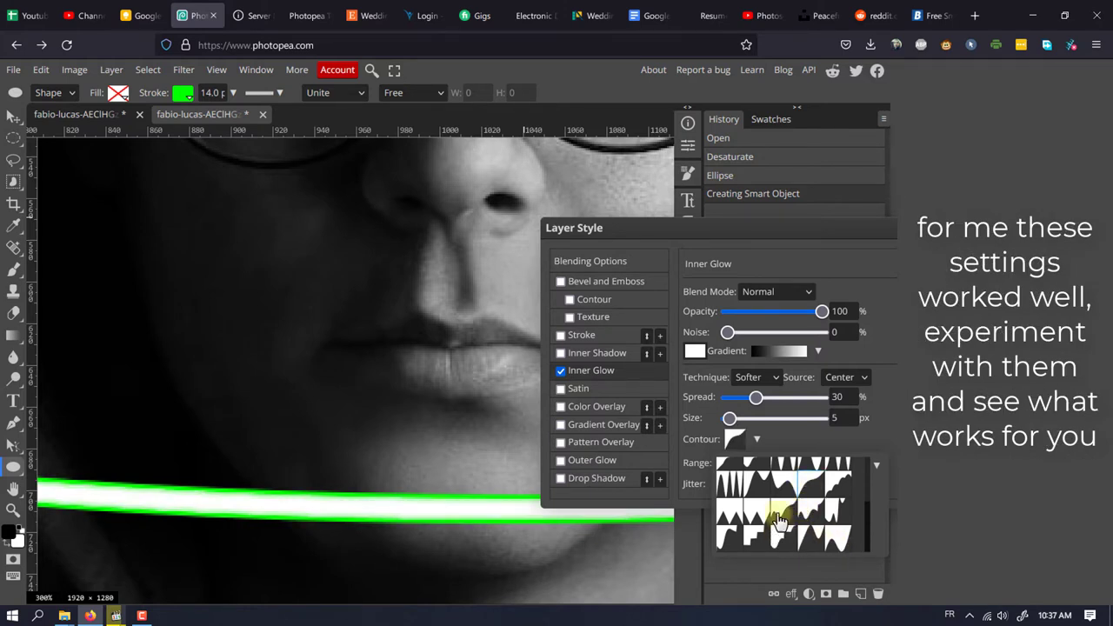
pyautogui.scroll(3, 780, 495)
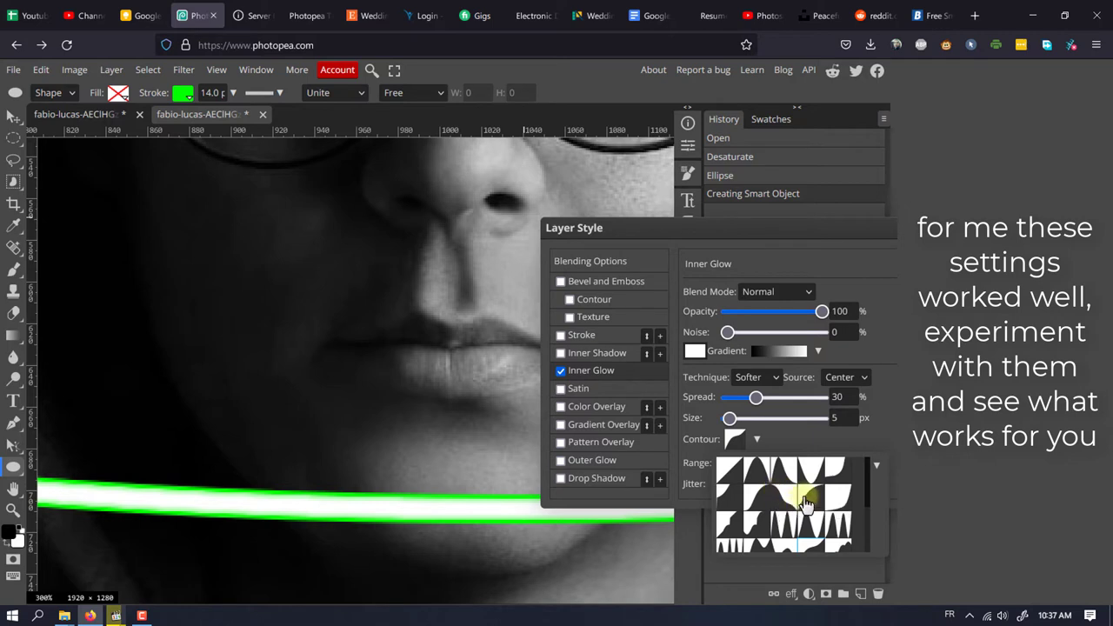
pyautogui.click(761, 476)
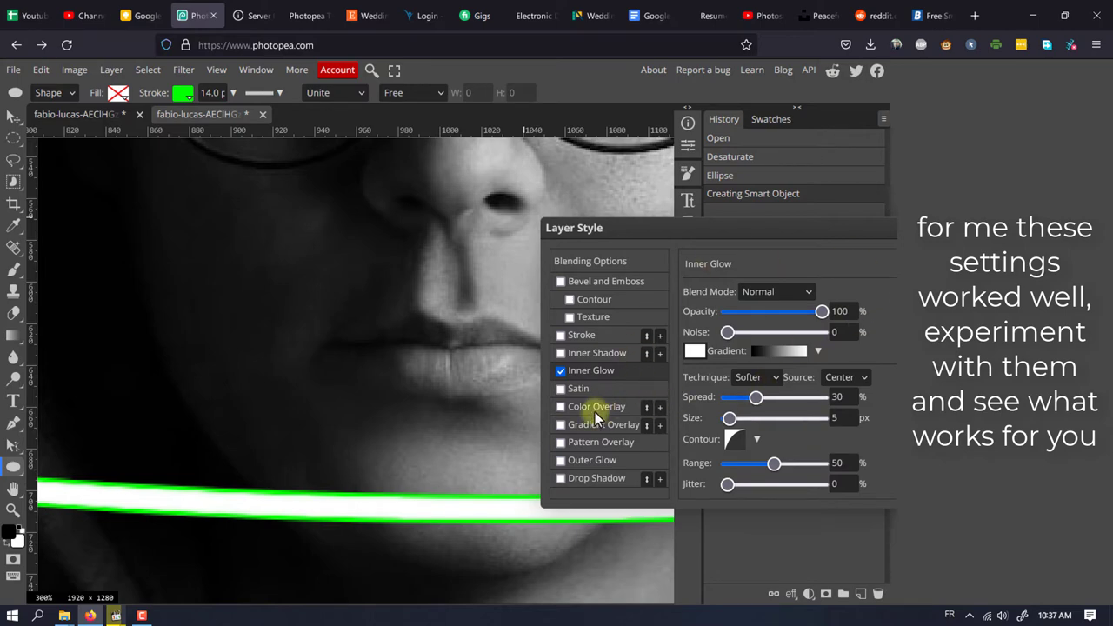
# Add a bright green outer glow with Linear Dodge blending, 100% opacity, 0% noise, 5% spread, 60 px size and 50% range
pyautogui.click(592, 460)
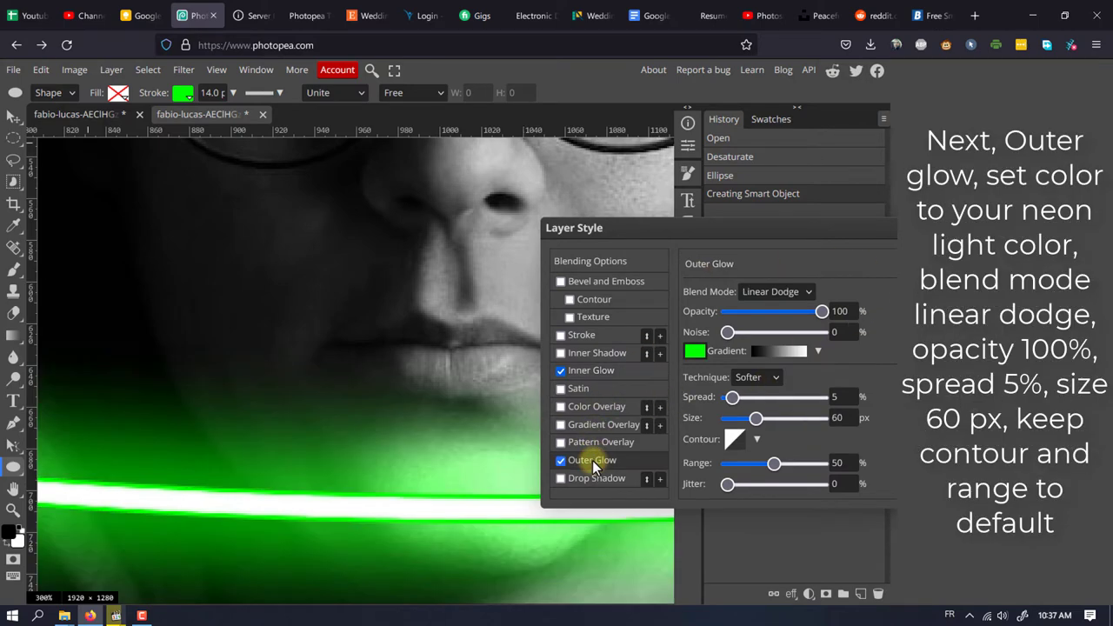
pyautogui.click(846, 333)
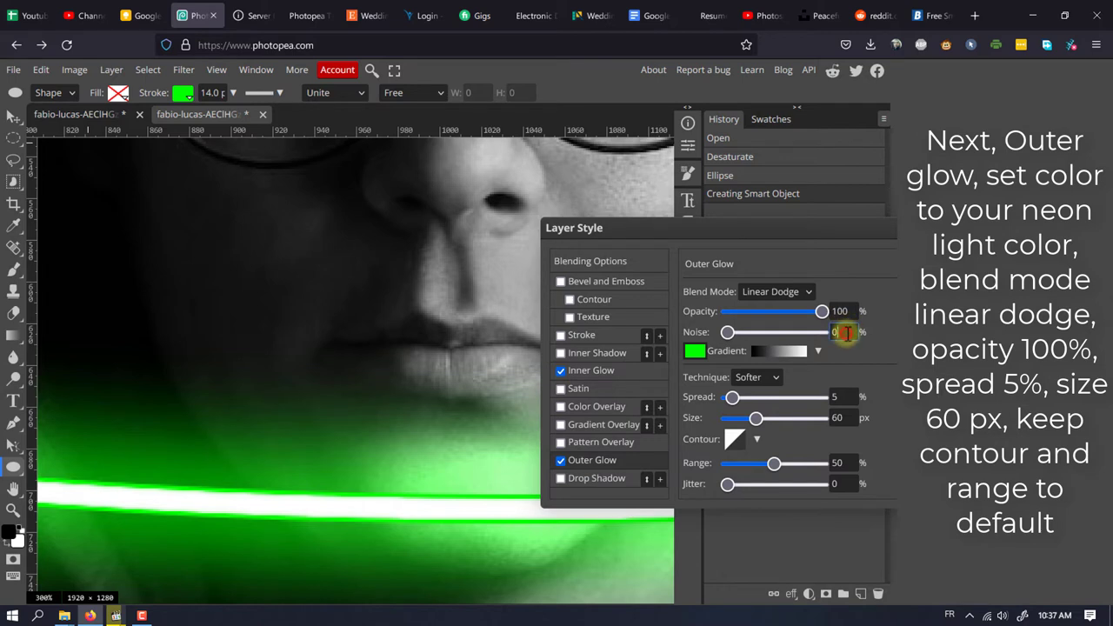
pyautogui.click(846, 396)
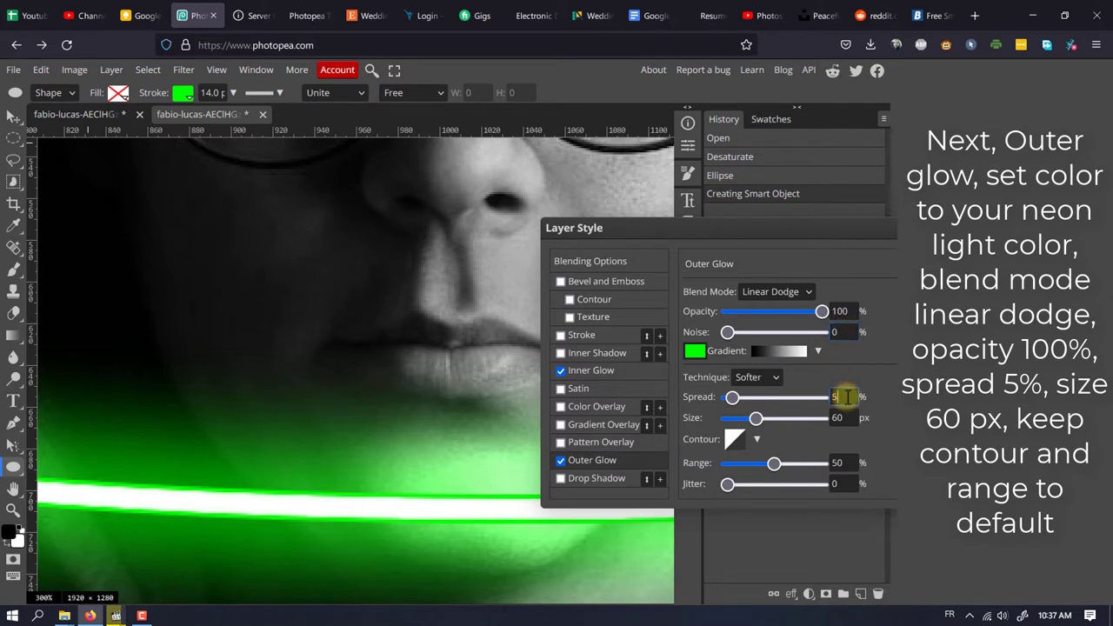
pyautogui.click(848, 418)
pyautogui.moveTo(849, 418); pyautogui.dragTo(810, 422)
pyautogui.moveTo(840, 465); pyautogui.dragTo(740, 452)
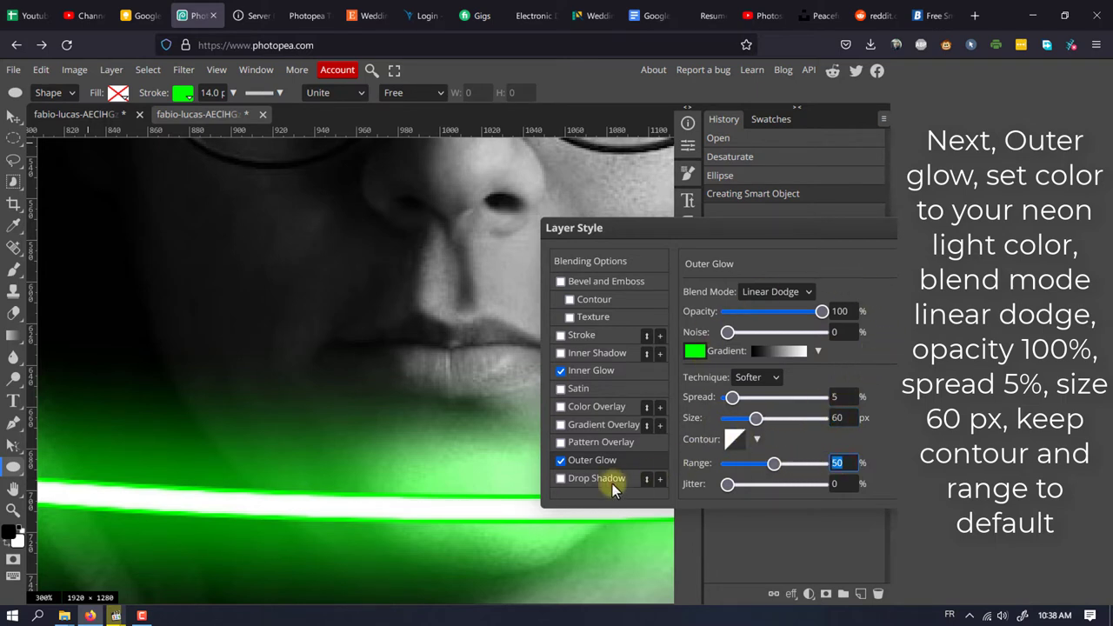
# Add a bright green drop shadow with Linear Dodge blending, 100% opacity, distance 0, spread 0 and size 250 px, and apply the layer style
pyautogui.click(658, 478)
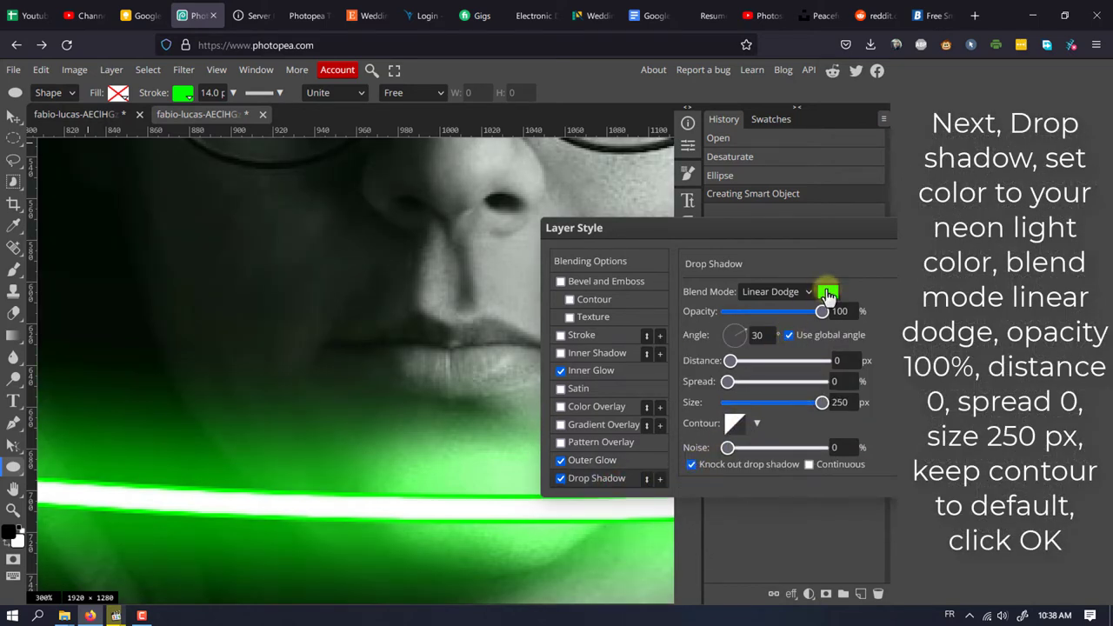
pyautogui.moveTo(848, 311); pyautogui.dragTo(822, 312)
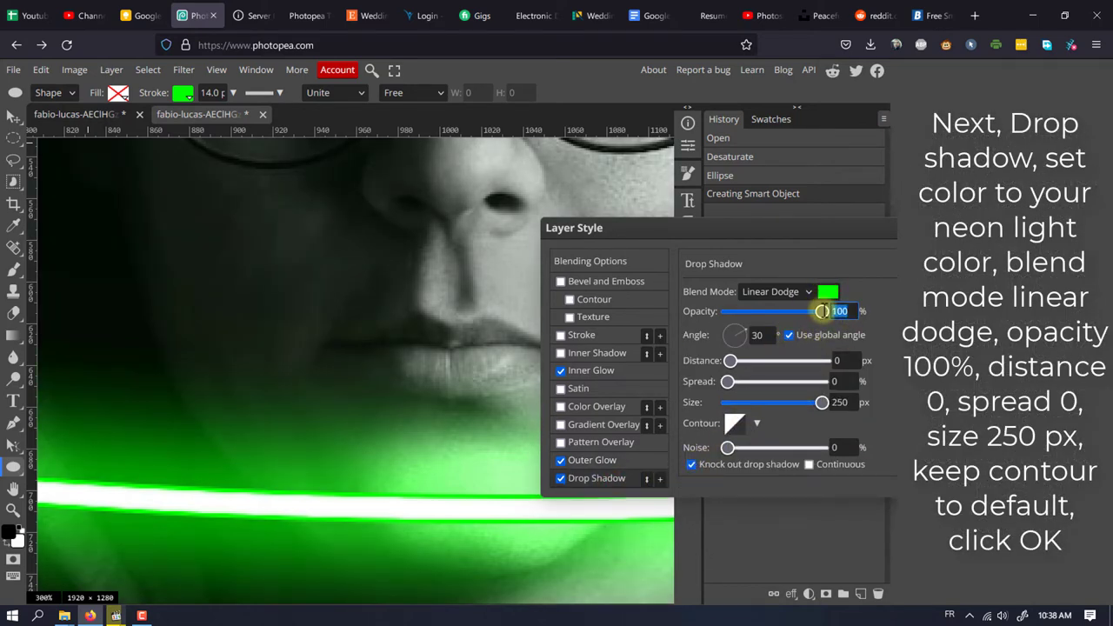
pyautogui.click(801, 291)
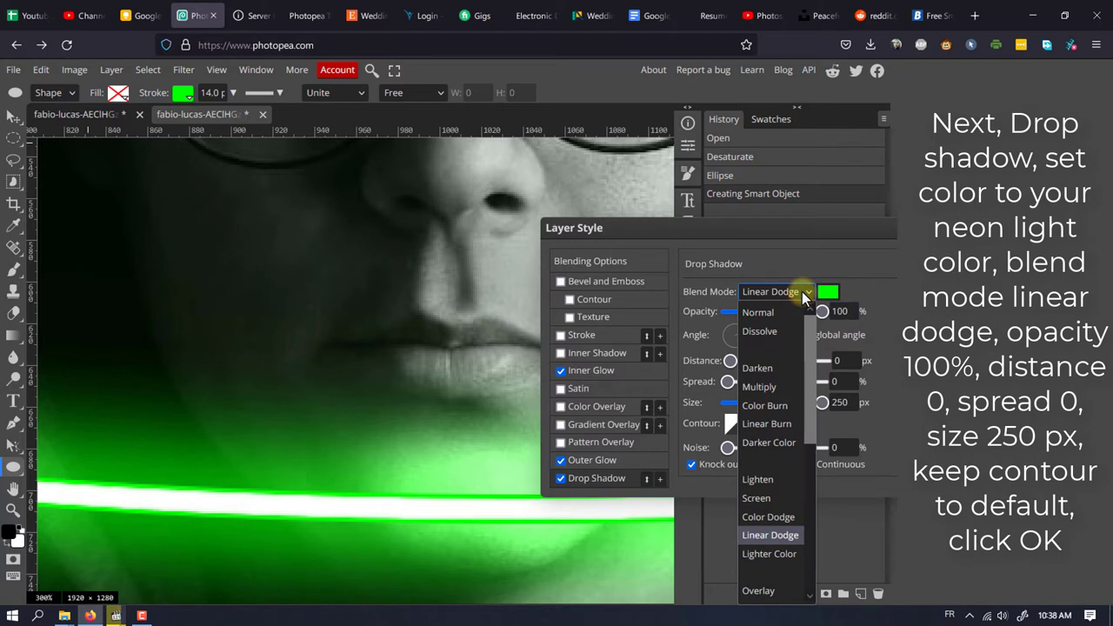
pyautogui.click(804, 288)
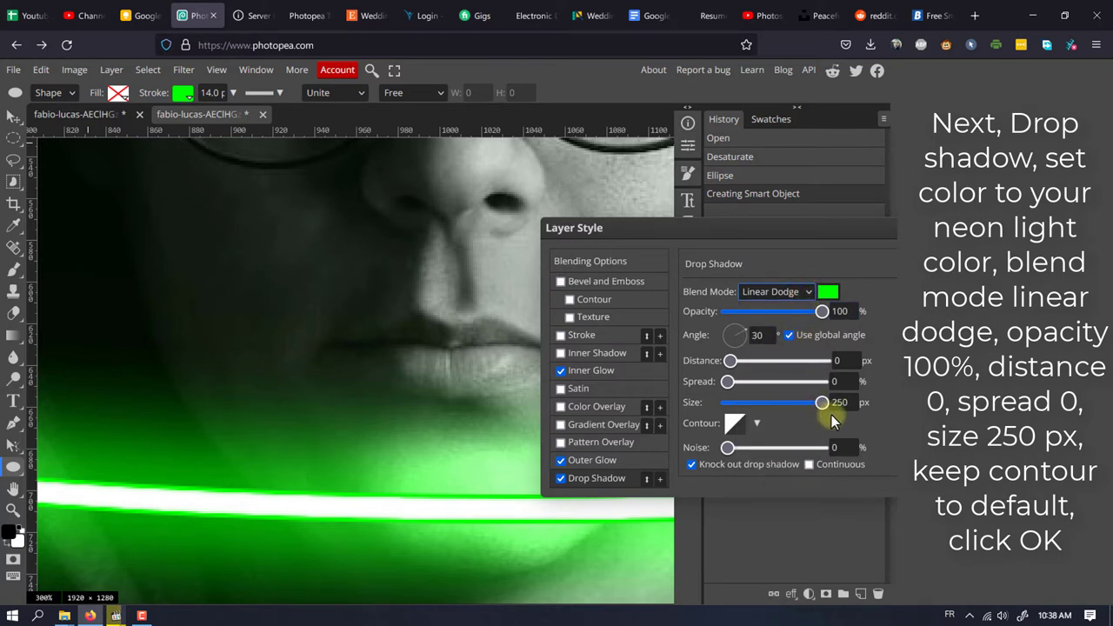
pyautogui.doubleClick(839, 360)
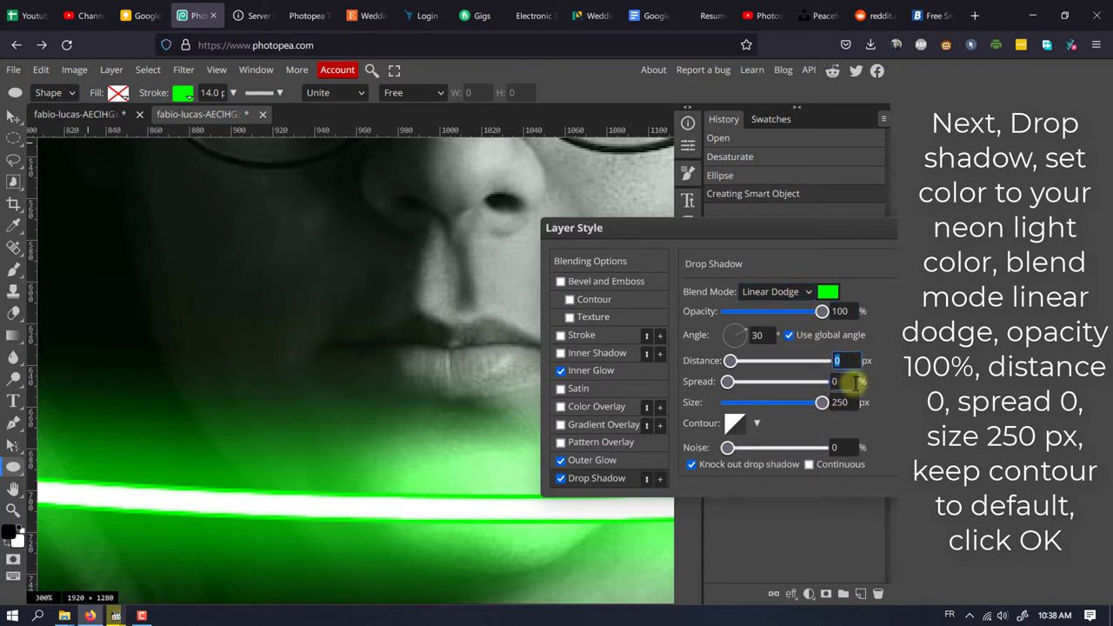
pyautogui.doubleClick(832, 381)
pyautogui.doubleClick(843, 402)
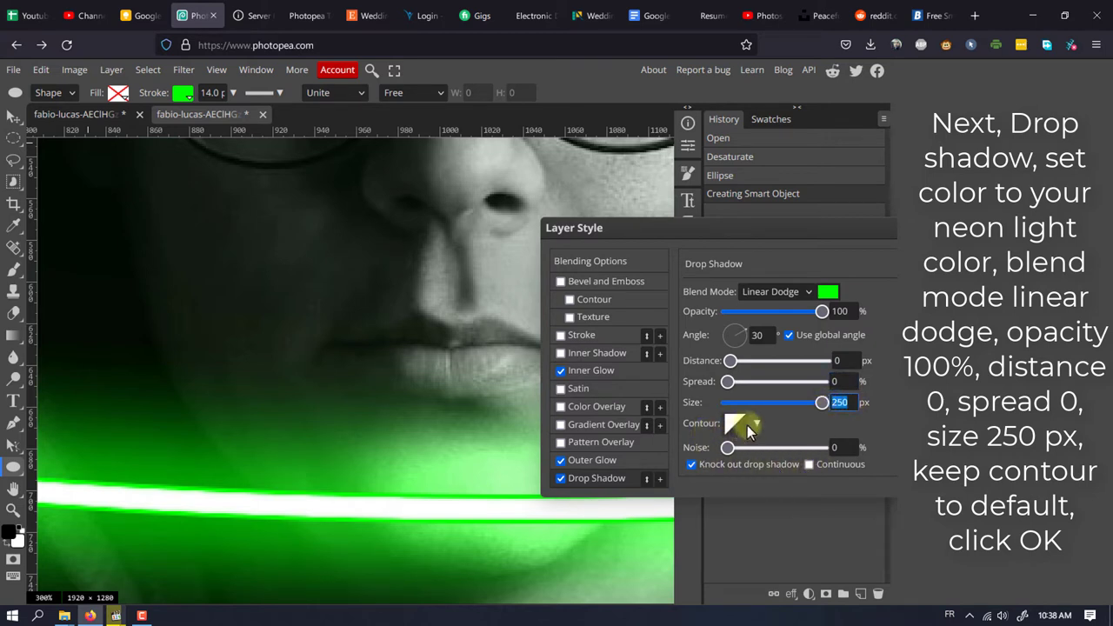
pyautogui.click(941, 263)
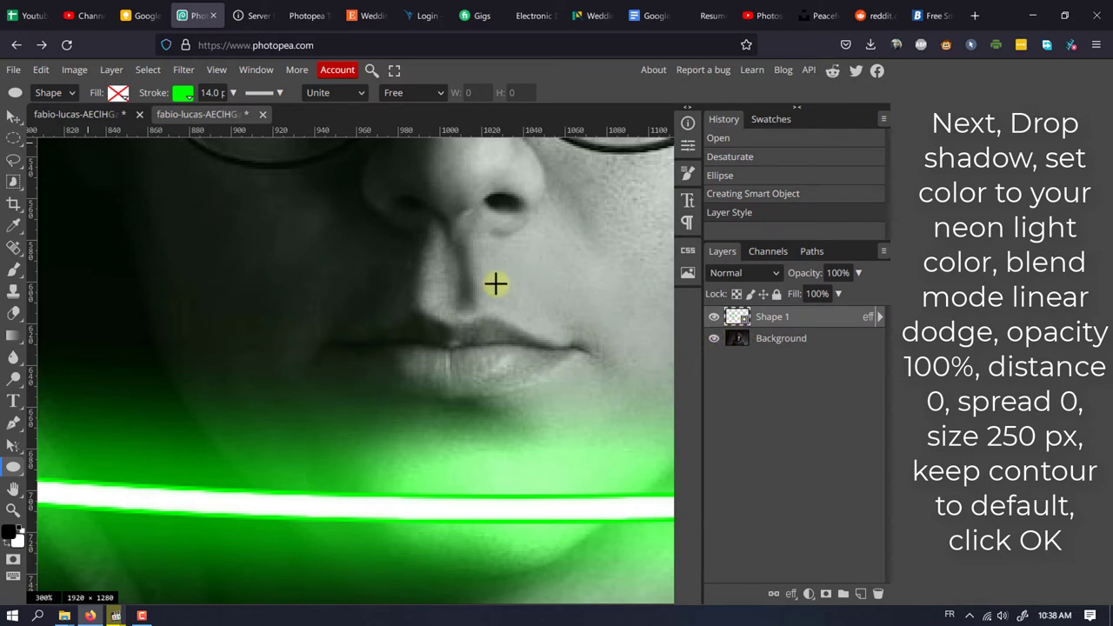
# Compare the whole image with and without the glowing ellipse by hiding and reshowing its layer
pyautogui.hotkey('ctrl', '0')
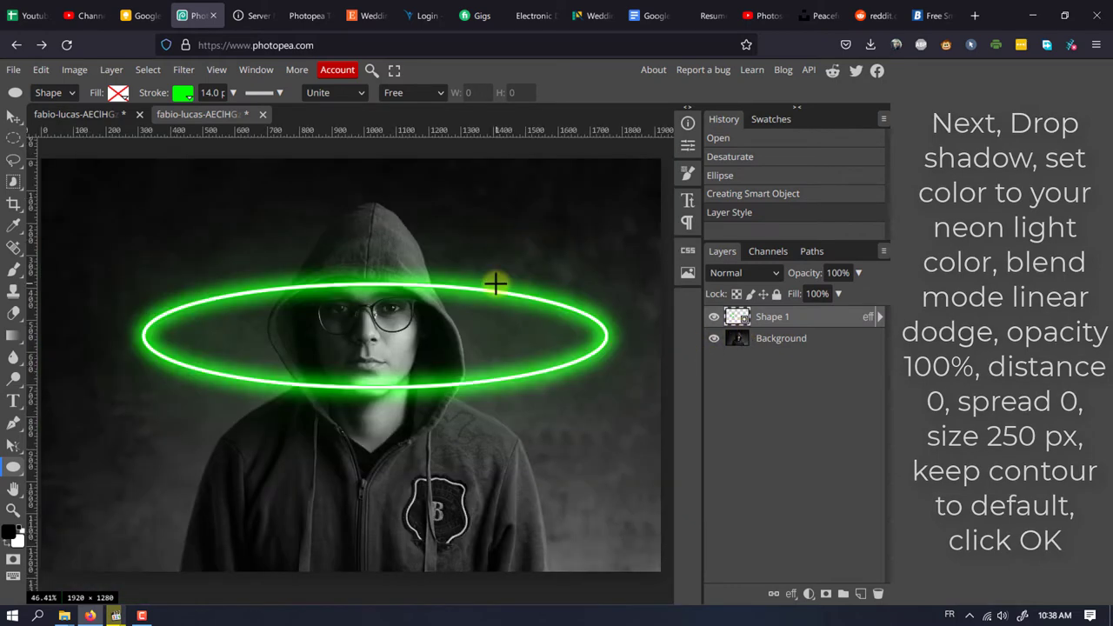
pyautogui.click(714, 318)
pyautogui.click(714, 318)
# Hide the ellipse layer and start a Pen path without stroke where the hood meets the shoulder on the photo's left side
pyautogui.click(798, 339)
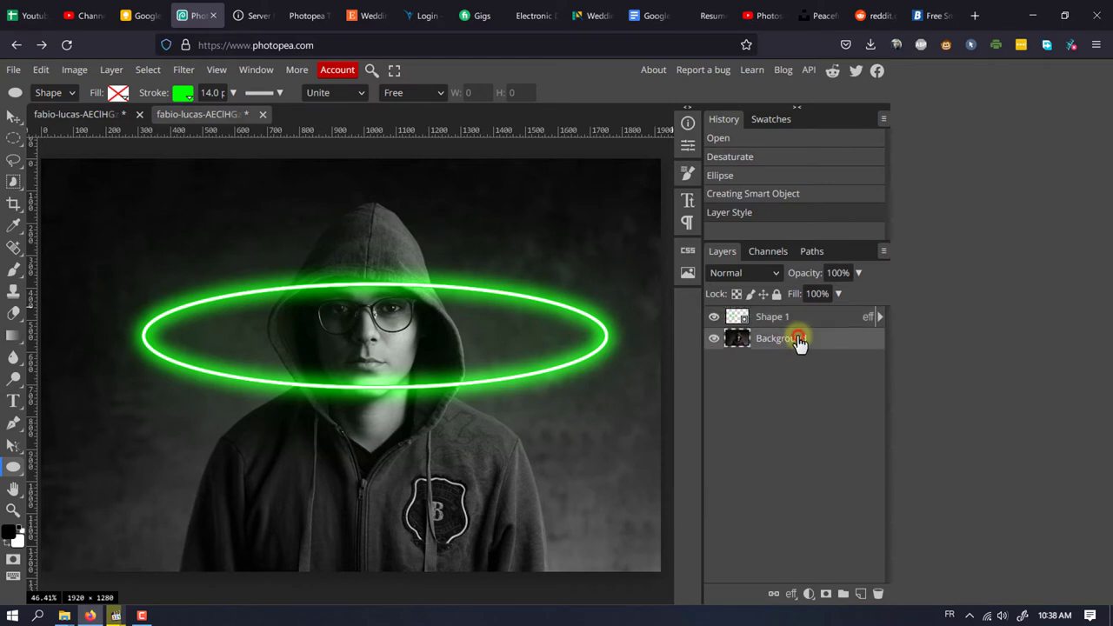
pyautogui.click(713, 316)
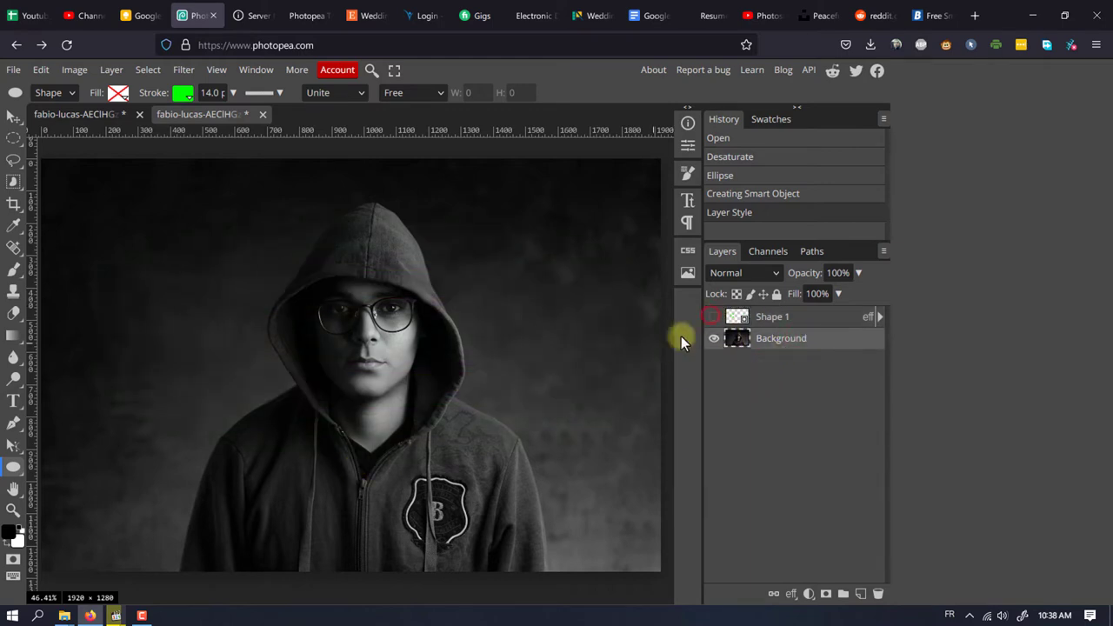
pyautogui.scroll(10, 478, 358)
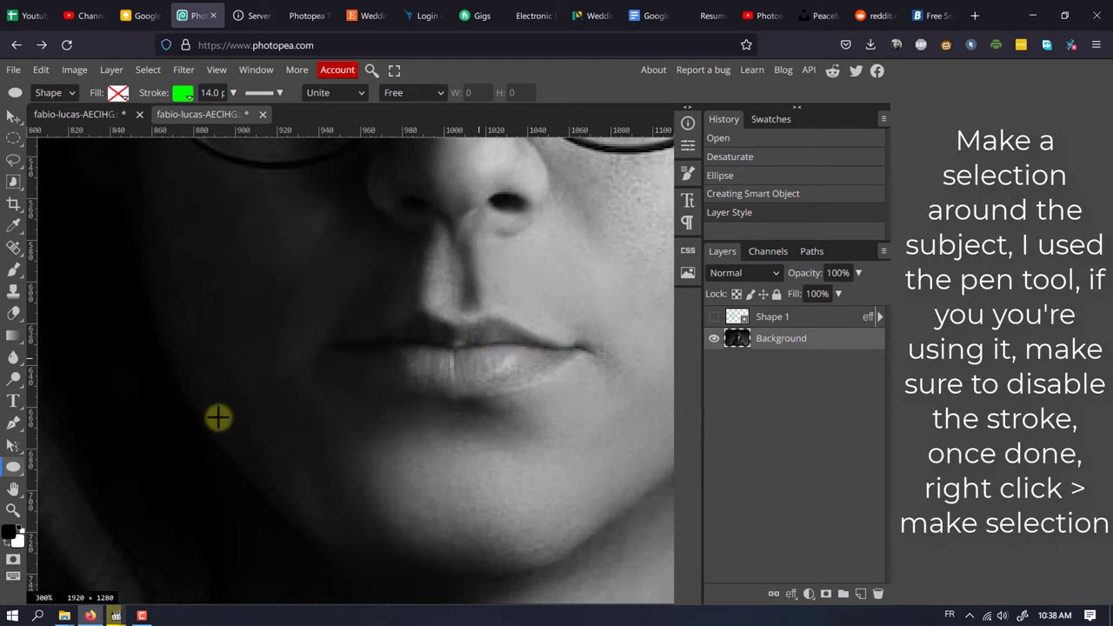
pyautogui.moveTo(186, 471); pyautogui.dragTo(588, 231)
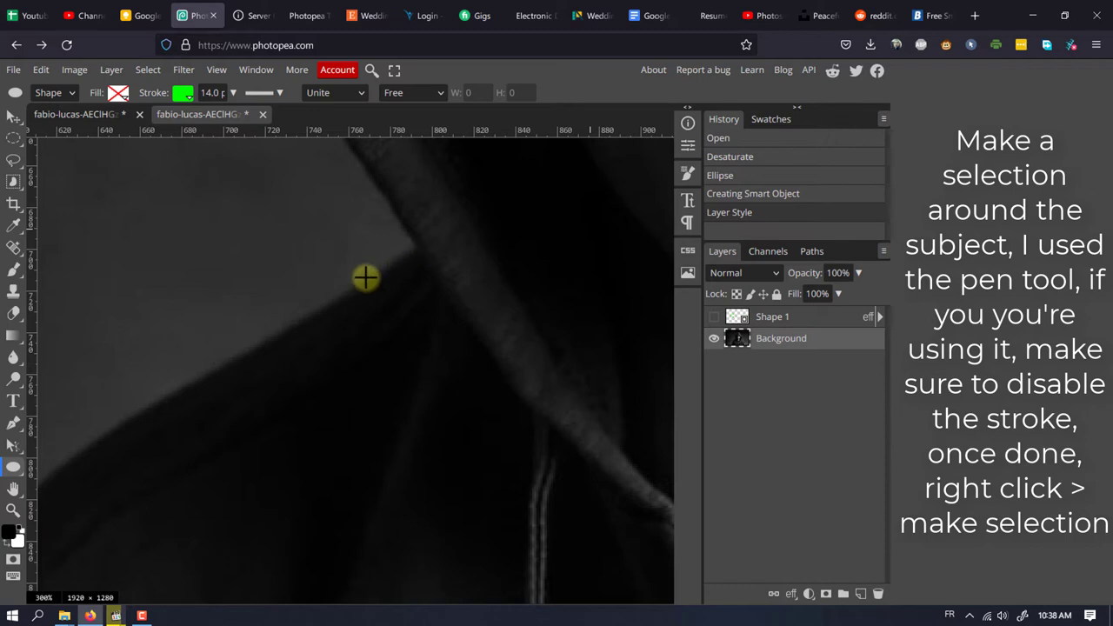
pyautogui.click(10, 426)
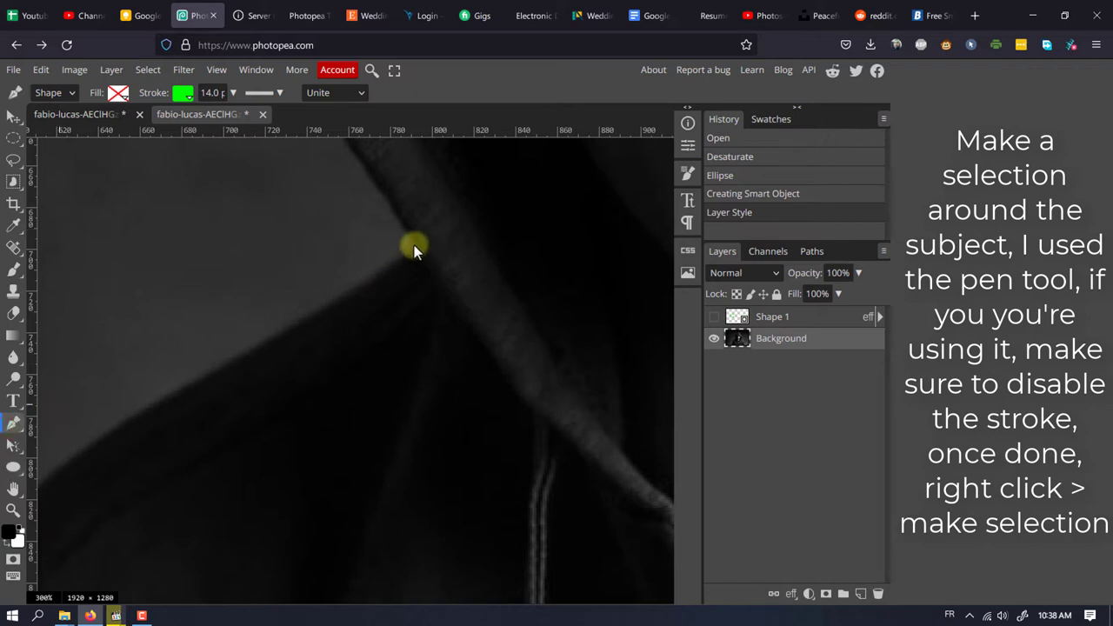
pyautogui.click(413, 247)
pyautogui.click(305, 318)
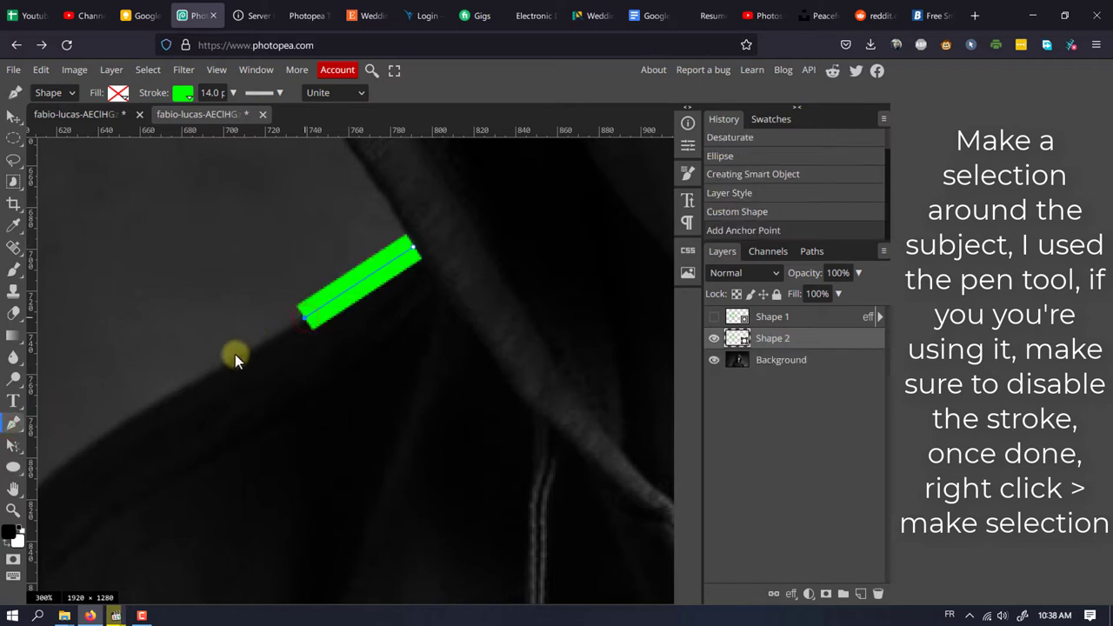
pyautogui.click(185, 93)
pyautogui.click(226, 120)
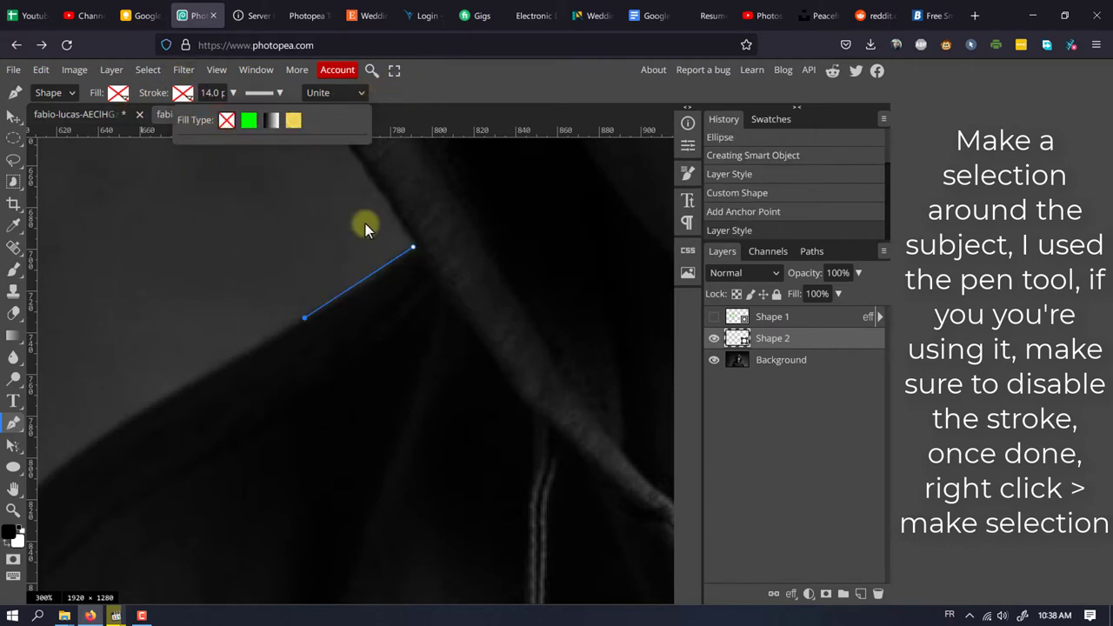
# Continue the path along the left-hand shoulder and sleeve, then across the photo's bottom edge to the opposite sleeve
pyautogui.click(221, 362)
pyautogui.click(151, 402)
pyautogui.click(81, 446)
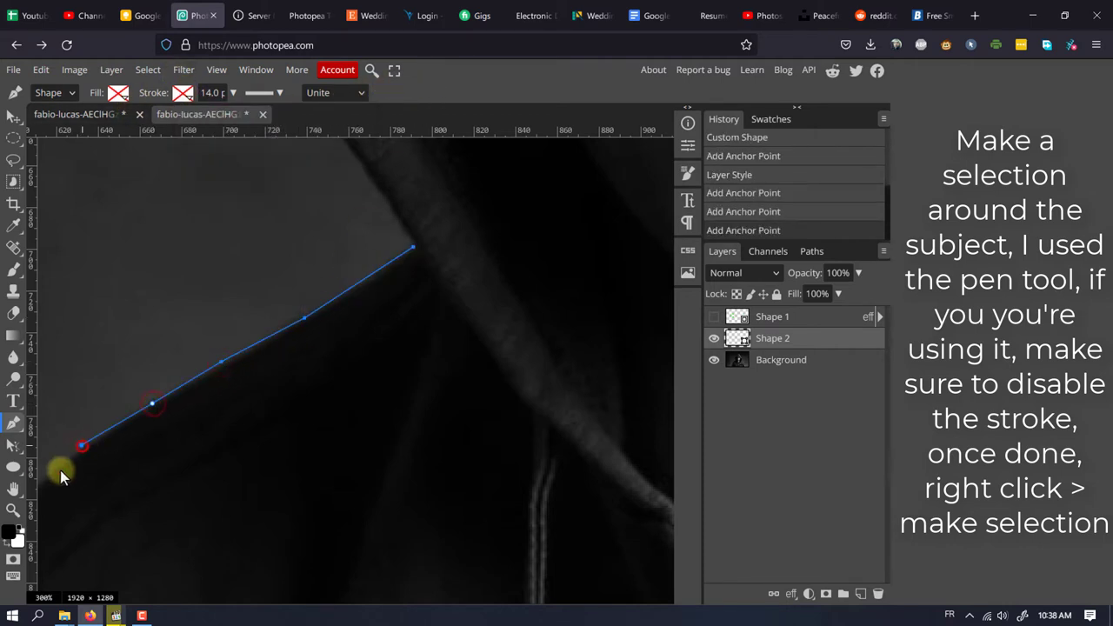
pyautogui.moveTo(143, 468); pyautogui.dragTo(507, 310)
pyautogui.click(368, 357)
pyautogui.click(307, 413)
pyautogui.click(273, 447)
pyautogui.moveTo(261, 504); pyautogui.dragTo(349, 423)
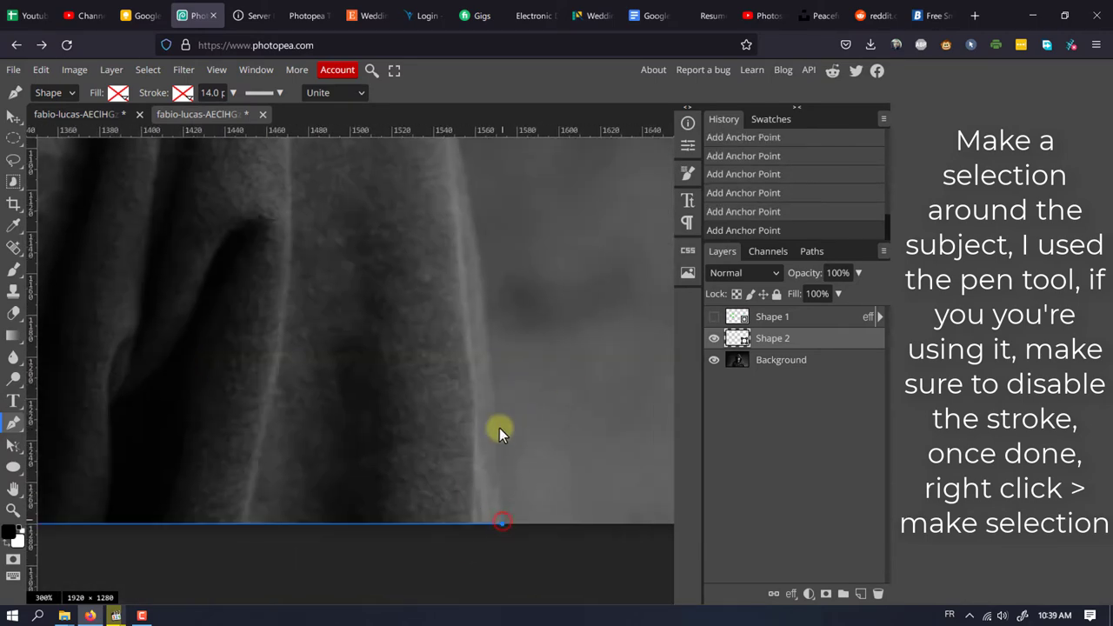
# Trace the path up the outer edge of the right-hand sleeve to the start of the shoulder
pyautogui.moveTo(374, 161); pyautogui.dragTo(387, 344)
pyautogui.click(463, 347)
pyautogui.click(437, 243)
pyautogui.click(414, 166)
pyautogui.scroll(3, 413, 166)
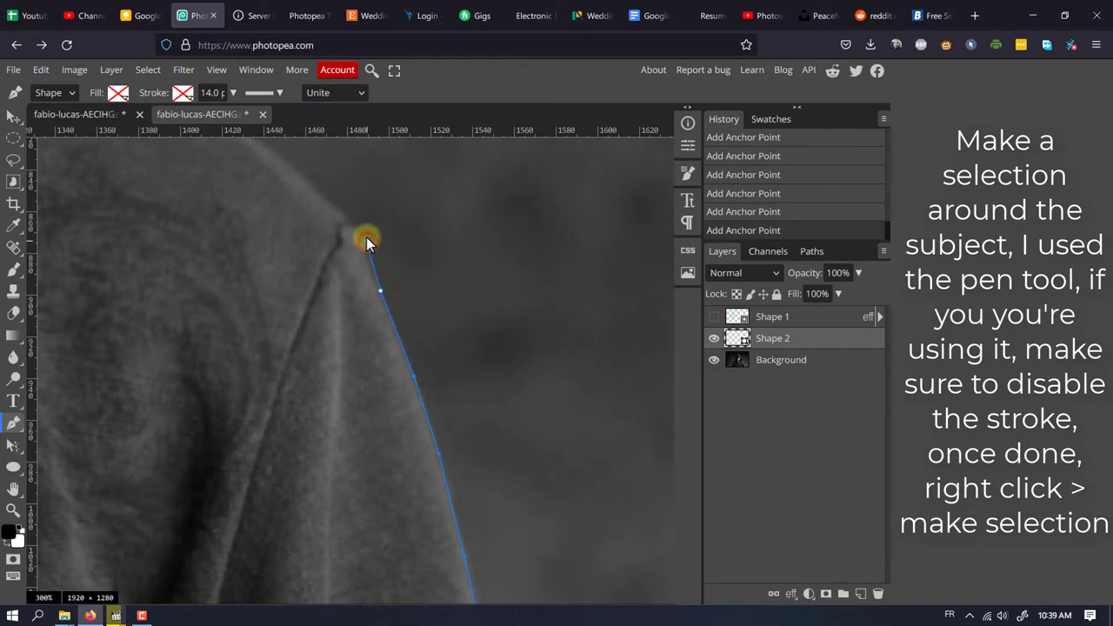
pyautogui.moveTo(366, 236); pyautogui.dragTo(360, 237)
pyautogui.click(352, 221)
pyautogui.click(304, 176)
# Trace the top of the right-hand shoulder inward to the point where it meets the hood
pyautogui.moveTo(249, 138); pyautogui.dragTo(531, 354)
pyautogui.click(494, 326)
pyautogui.click(459, 300)
pyautogui.click(380, 268)
pyautogui.click(312, 231)
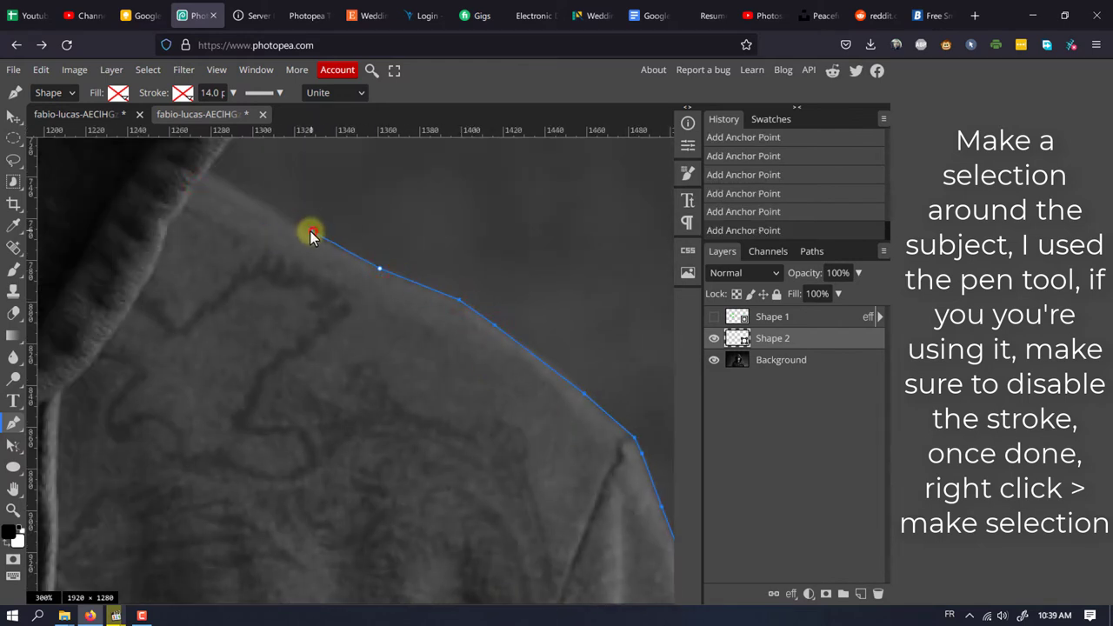
pyautogui.click(250, 193)
pyautogui.click(207, 170)
# Trace the hood's right-hand edge from the shoulder up to the level of the glasses
pyautogui.moveTo(345, 179); pyautogui.dragTo(436, 481)
pyautogui.click(309, 456)
pyautogui.scroll(2, 369, 348)
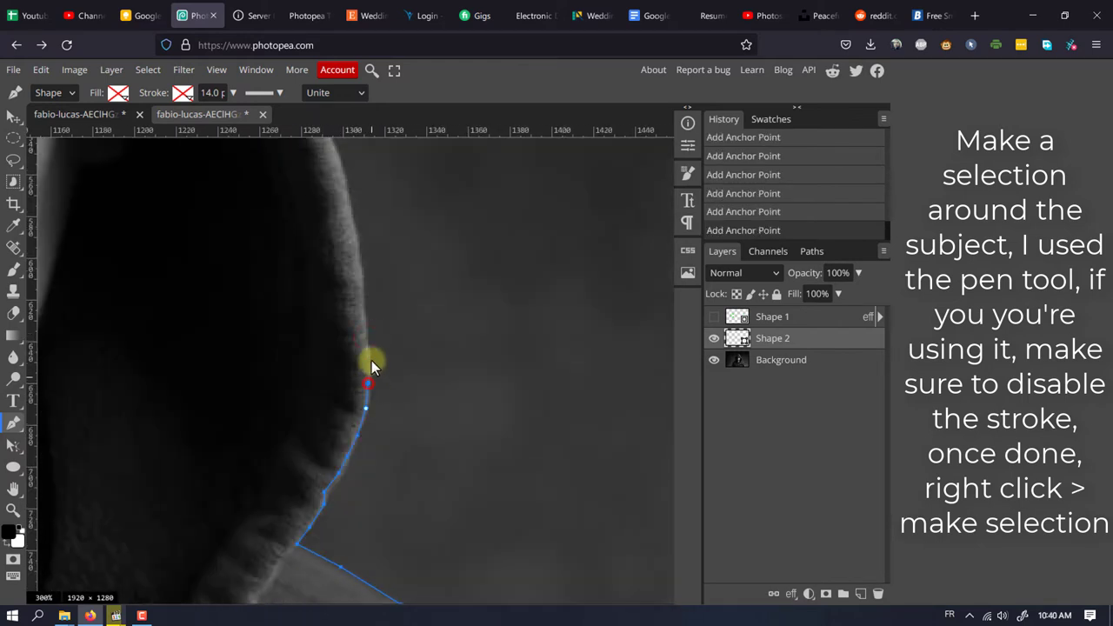
pyautogui.click(371, 352)
pyautogui.click(361, 261)
pyautogui.moveTo(338, 153); pyautogui.dragTo(527, 448)
pyautogui.click(522, 422)
pyautogui.click(508, 394)
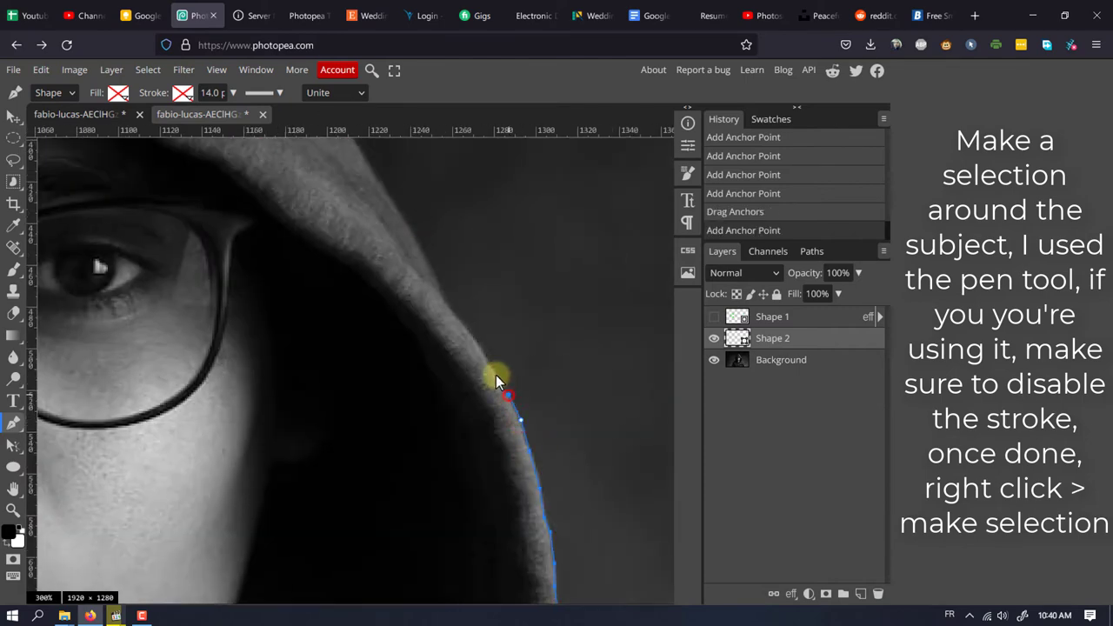
# Continue the path along the hood's right-hand edge from the glasses to above the forehead seam
pyautogui.click(492, 367)
pyautogui.click(476, 340)
pyautogui.click(457, 321)
pyautogui.click(442, 298)
pyautogui.moveTo(422, 252); pyautogui.dragTo(520, 459)
pyautogui.click(520, 459)
pyautogui.click(489, 412)
pyautogui.click(462, 363)
pyautogui.moveTo(446, 271); pyautogui.dragTo(517, 439)
pyautogui.click(493, 422)
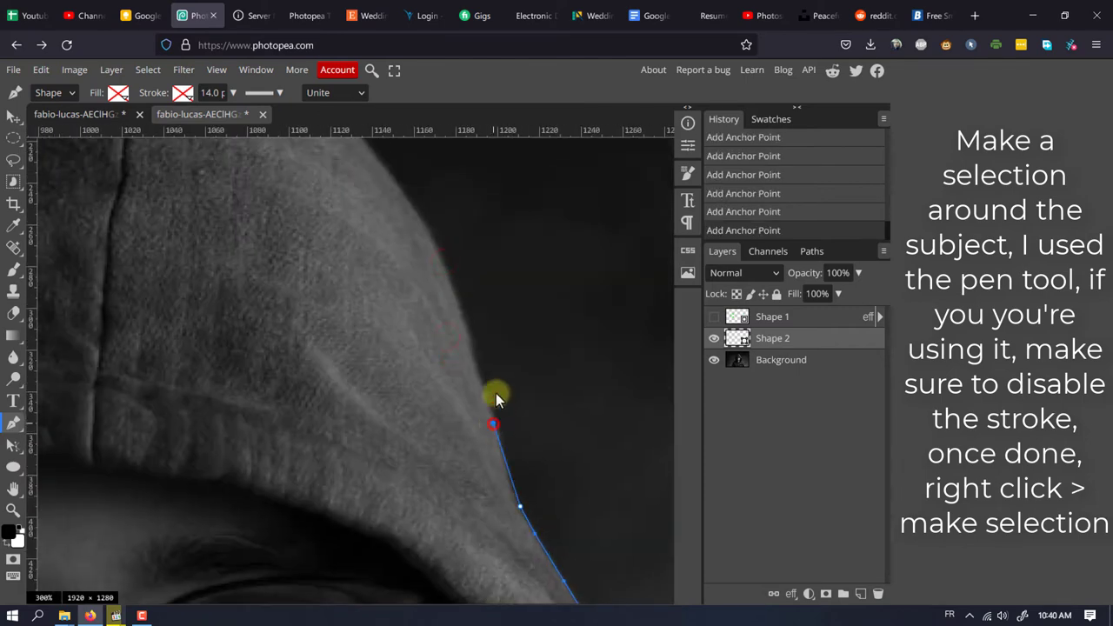
pyautogui.click(473, 372)
# Trace the upper right-hand slope of the hood to the central seam at its peak
pyautogui.moveTo(487, 335); pyautogui.dragTo(568, 501)
pyautogui.click(503, 390)
pyautogui.click(464, 339)
pyautogui.click(434, 298)
pyautogui.click(402, 258)
pyautogui.click(377, 224)
pyautogui.moveTo(412, 207); pyautogui.dragTo(570, 437)
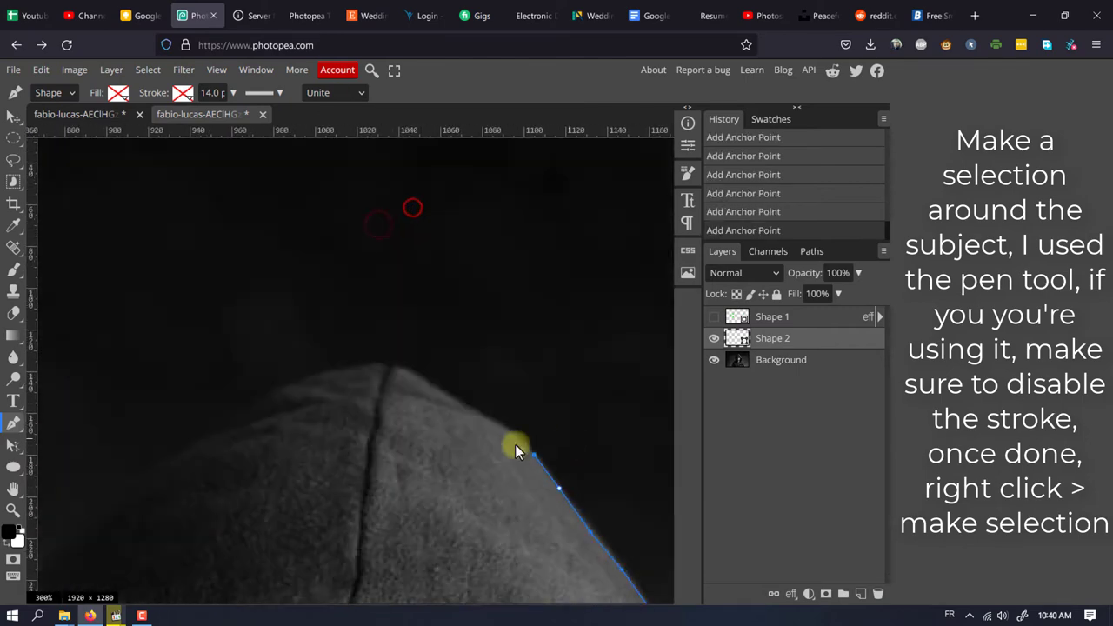
pyautogui.click(426, 379)
pyautogui.click(387, 363)
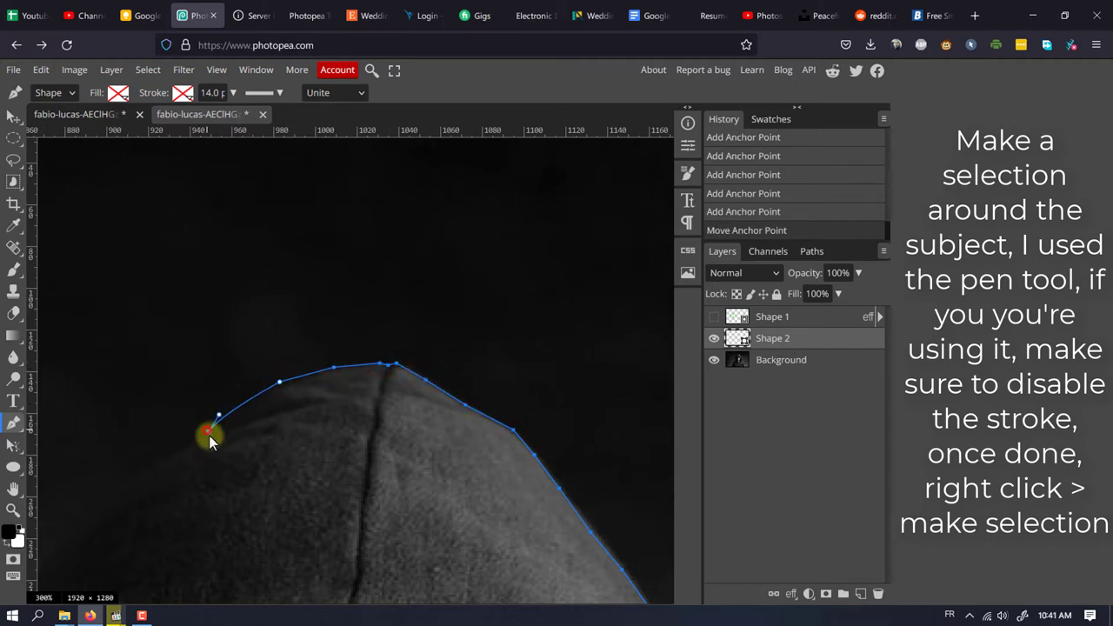
# Trace the hood's left-hand slope downward from the peak with curved and straight path segments
pyautogui.moveTo(209, 435); pyautogui.dragTo(472, 354)
pyautogui.moveTo(274, 519); pyautogui.dragTo(206, 592)
pyautogui.keyDown('alt'); pyautogui.click(274, 493); pyautogui.keyUp('alt')
pyautogui.moveTo(278, 551); pyautogui.dragTo(537, 326)
pyautogui.click(483, 362)
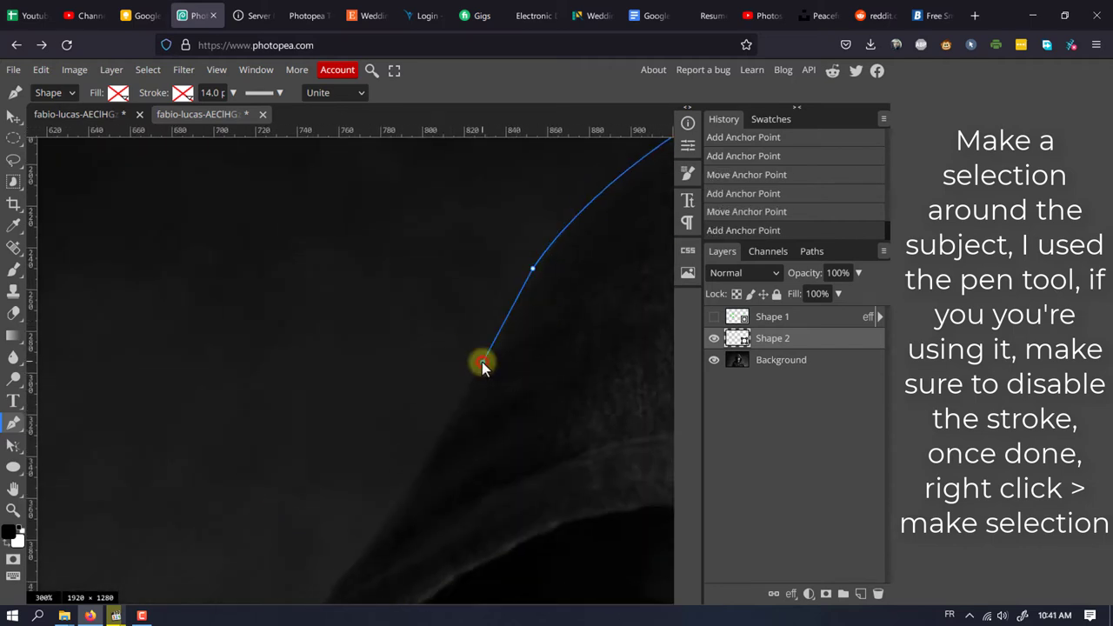
pyautogui.click(441, 427)
pyautogui.click(405, 484)
pyautogui.click(379, 524)
pyautogui.moveTo(375, 534); pyautogui.dragTo(517, 286)
# Trace the bulging left-hand side of the hood beside the face with curved segments, redoing one misplaced anchor point
pyautogui.click(472, 335)
pyautogui.moveTo(405, 441); pyautogui.dragTo(511, 190)
pyautogui.moveTo(472, 399); pyautogui.dragTo(532, 499)
pyautogui.keyDown('alt'); pyautogui.click(472, 399); pyautogui.keyUp('alt')
pyautogui.click(519, 489)
pyautogui.hotkey('ctrl', 'z')
pyautogui.keyDown('alt'); pyautogui.click(516, 487); pyautogui.keyUp('alt')
# Trace the hood's lower left-hand edge down to the shoulder and close the path at its starting point
pyautogui.moveTo(565, 431); pyautogui.dragTo(424, 160)
pyautogui.click(402, 255)
pyautogui.click(425, 294)
pyautogui.click(447, 330)
pyautogui.click(464, 357)
pyautogui.click(483, 383)
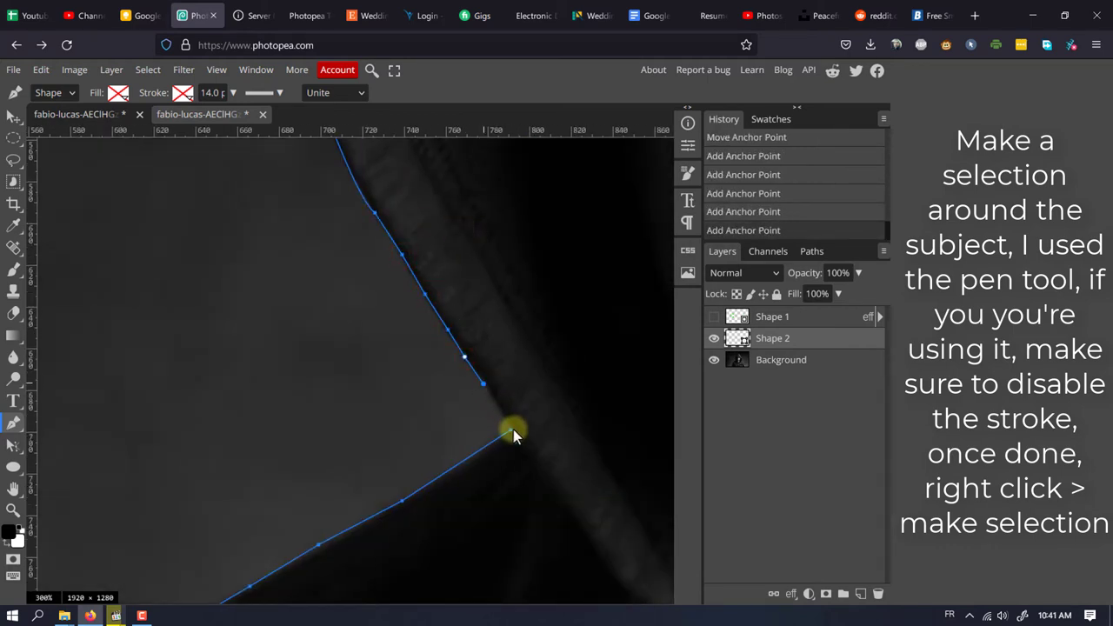
pyautogui.click(510, 428)
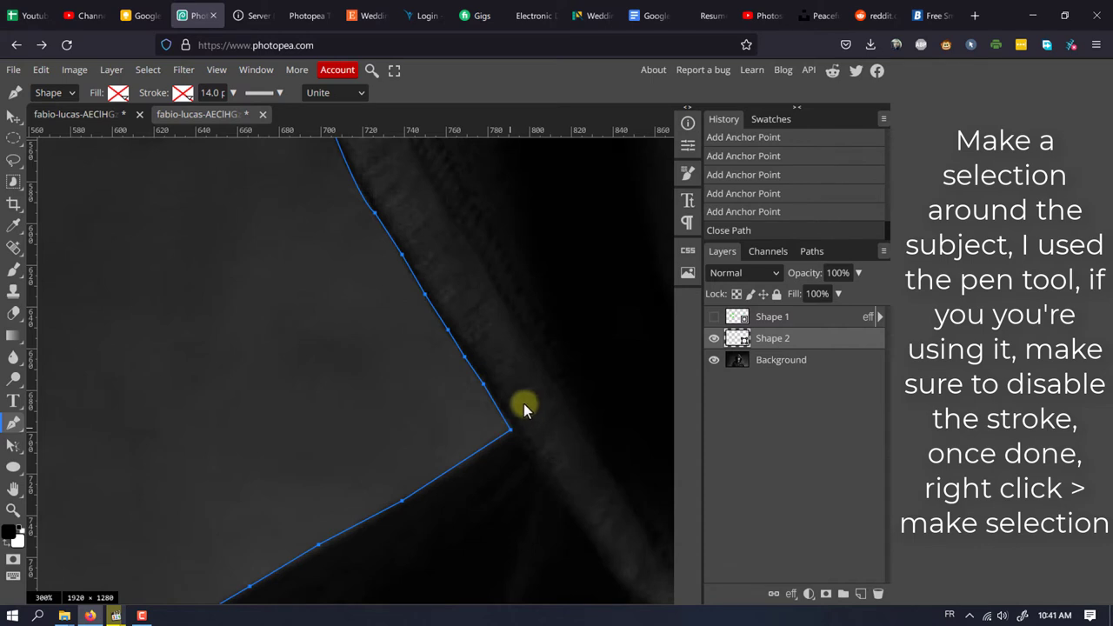
# Convert the closed outline around the man into a selection
pyautogui.hotkey('ctrl', '0')
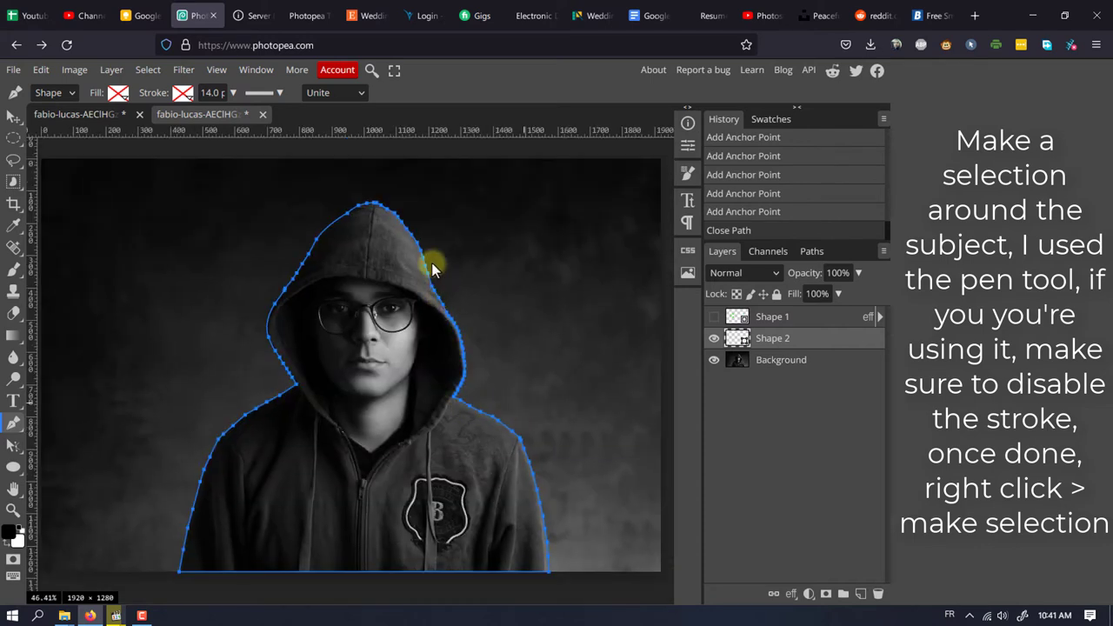
pyautogui.rightClick(402, 224)
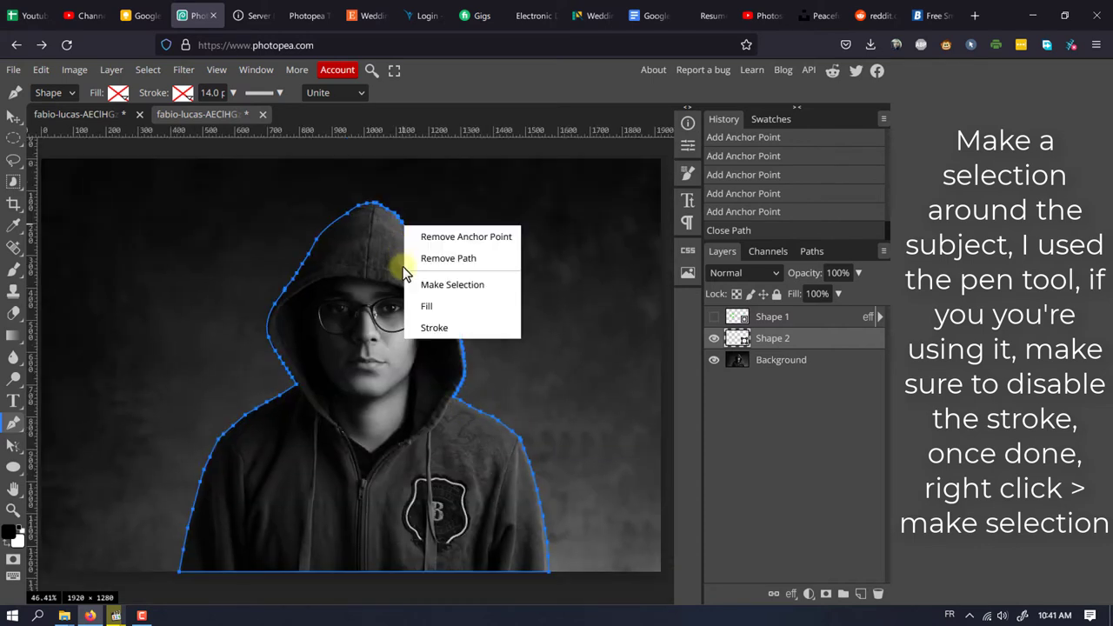
pyautogui.click(449, 283)
pyautogui.click(176, 245)
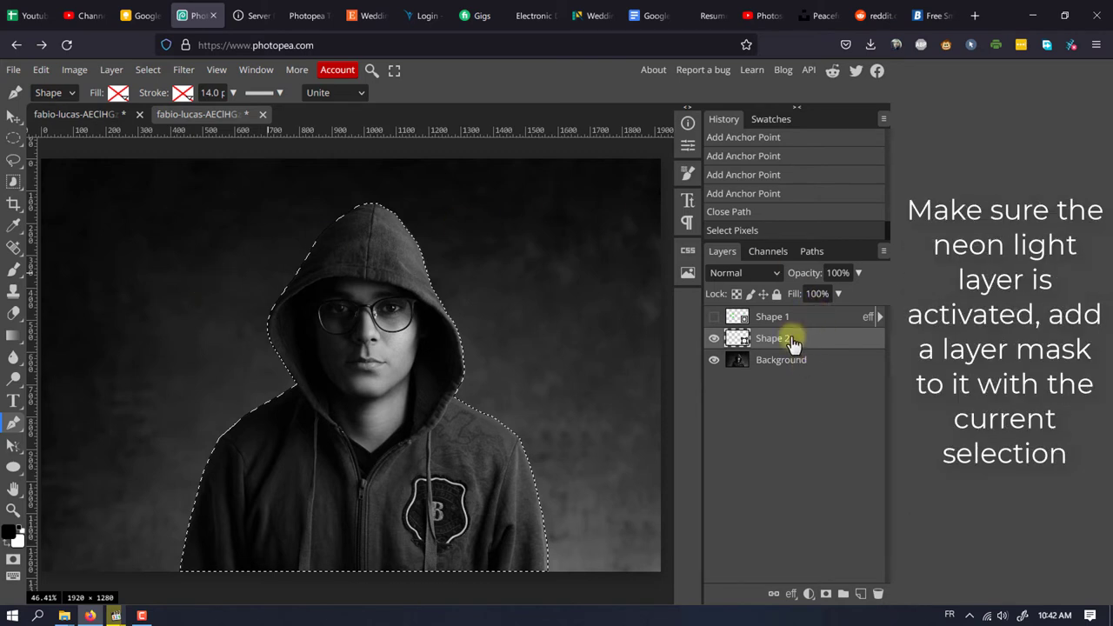
# Show the ellipse layer again, mask it with the man's selection, and invert the mask
pyautogui.click(714, 316)
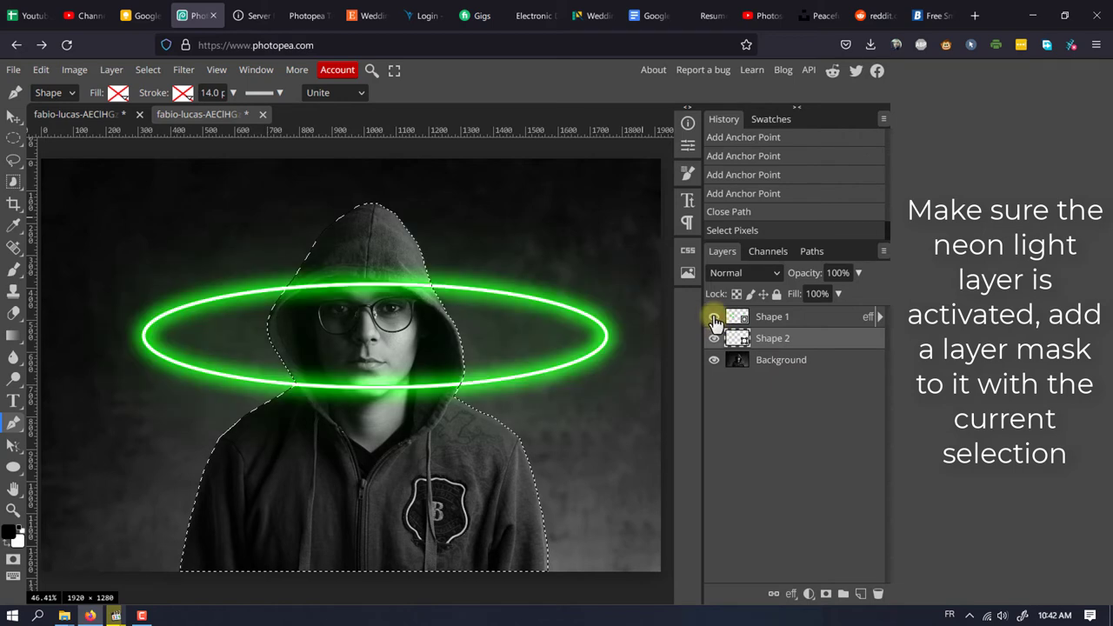
pyautogui.click(794, 318)
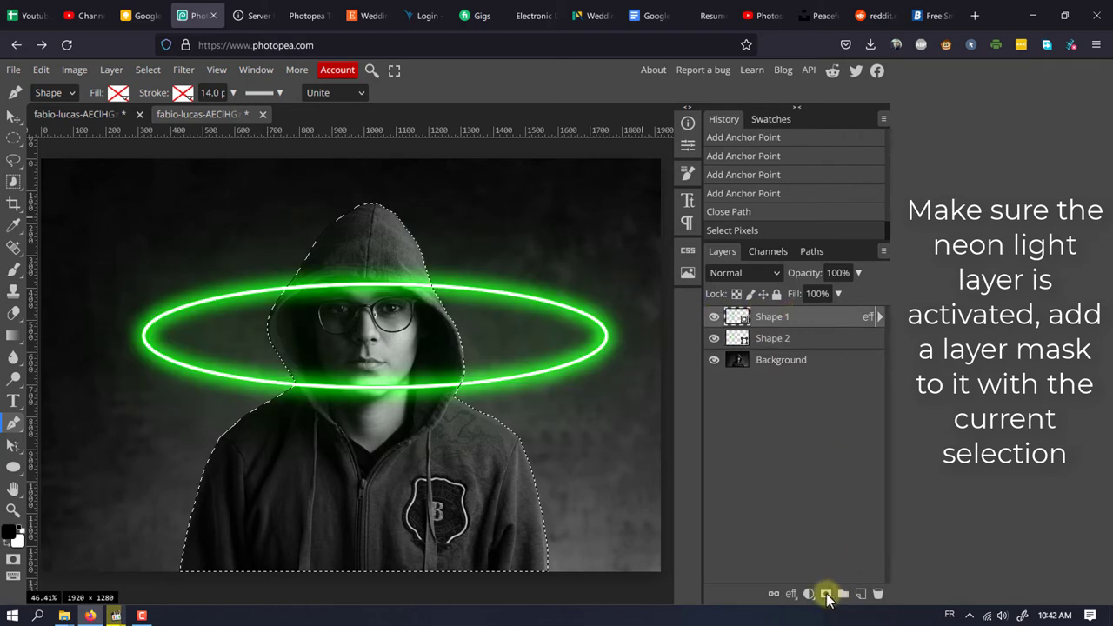
pyautogui.click(826, 594)
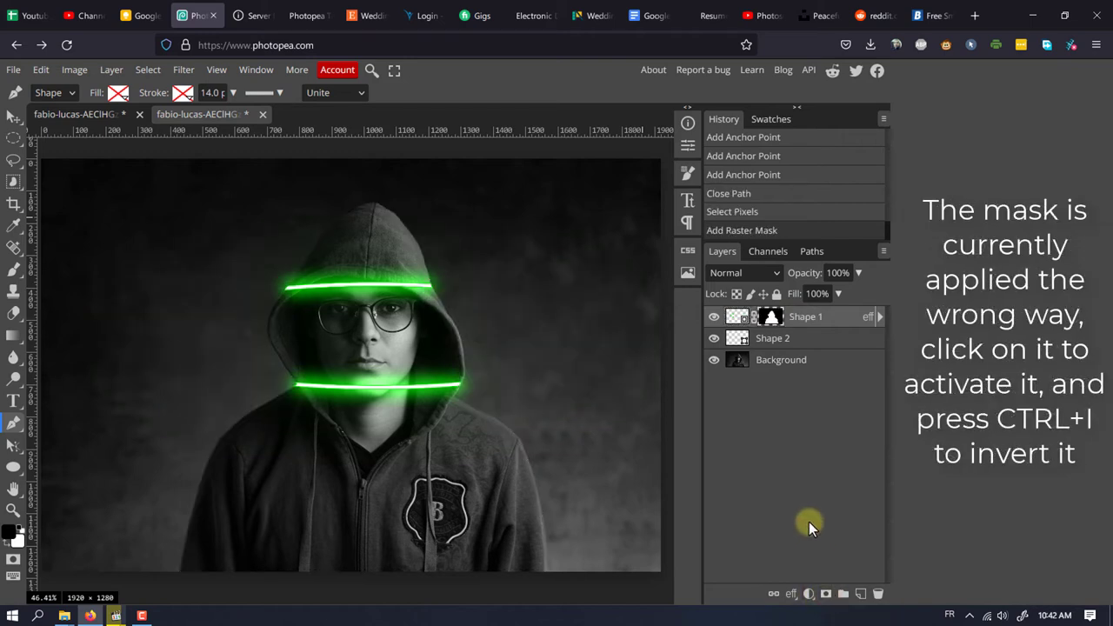
pyautogui.click(770, 316)
pyautogui.hotkey('ctrl', 'i')
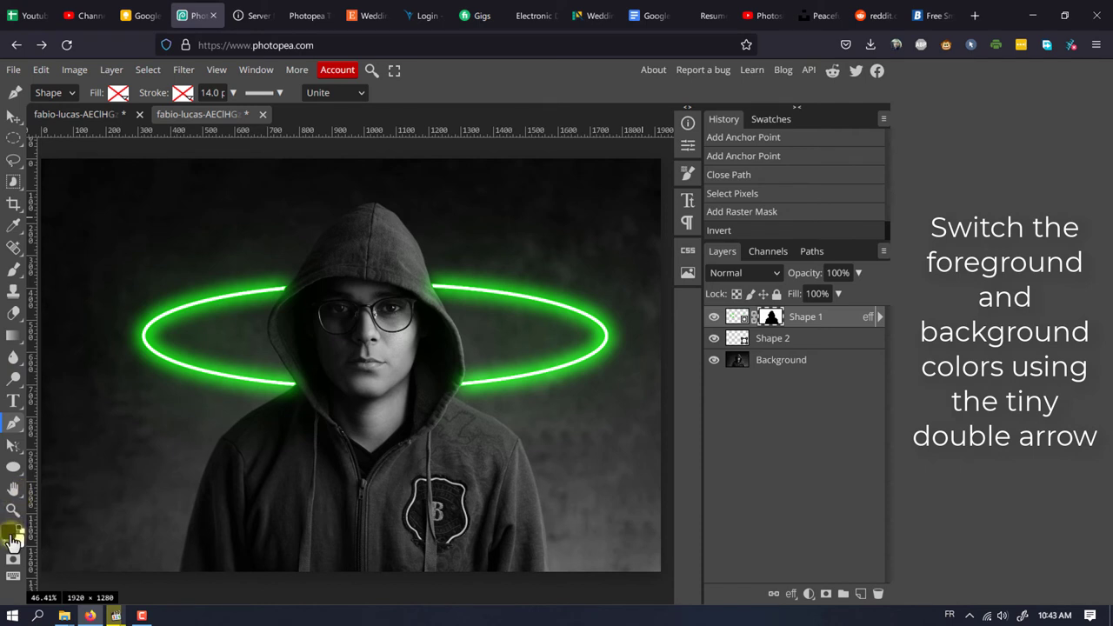
# Make white the foreground color and set up a Brush with 0% hardness and 247 px size
pyautogui.click(7, 546)
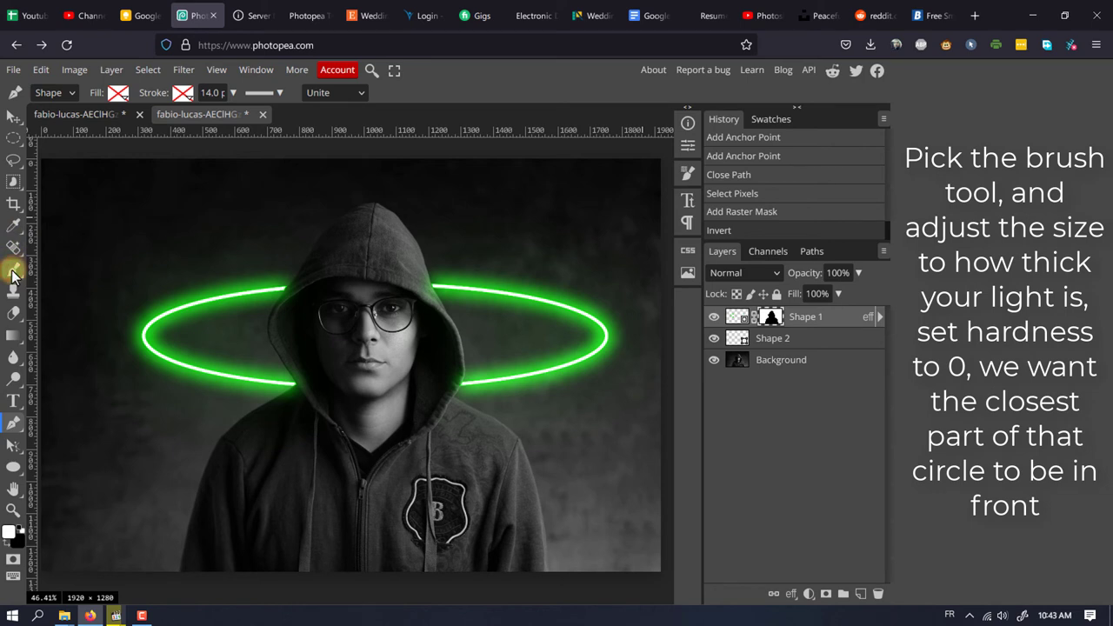
pyautogui.click(13, 273)
pyautogui.click(46, 94)
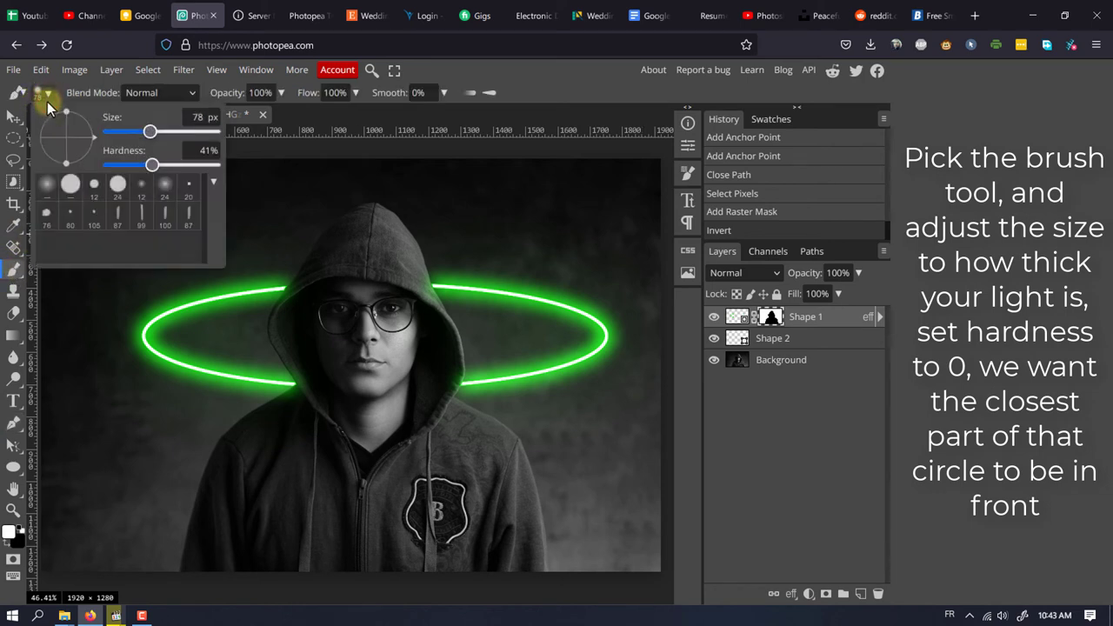
pyautogui.moveTo(152, 165); pyautogui.dragTo(91, 174)
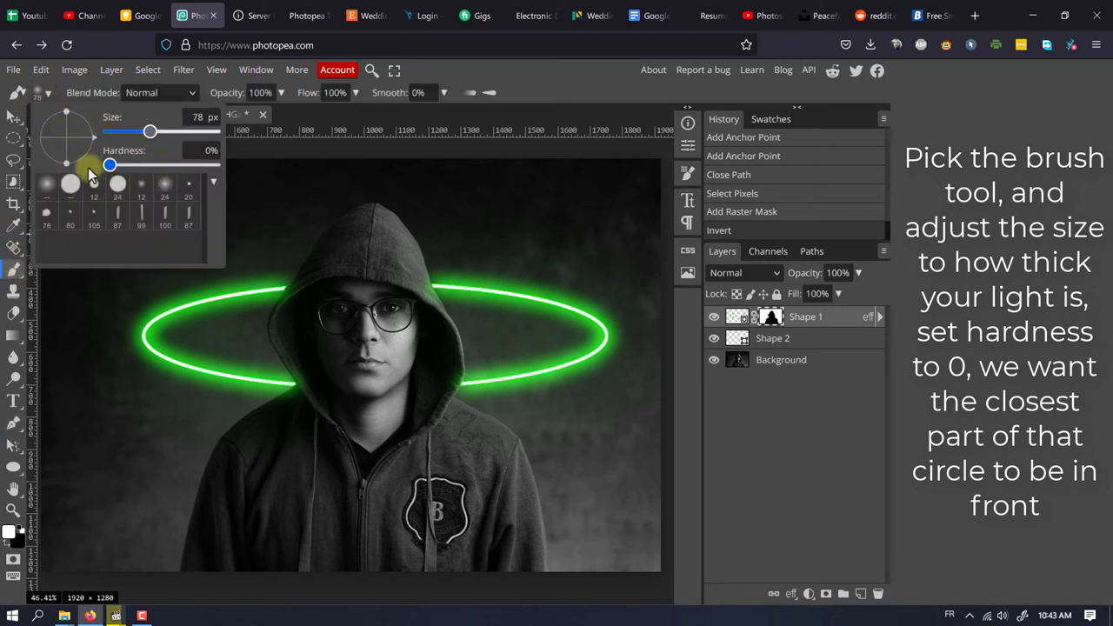
pyautogui.moveTo(149, 132); pyautogui.dragTo(171, 131)
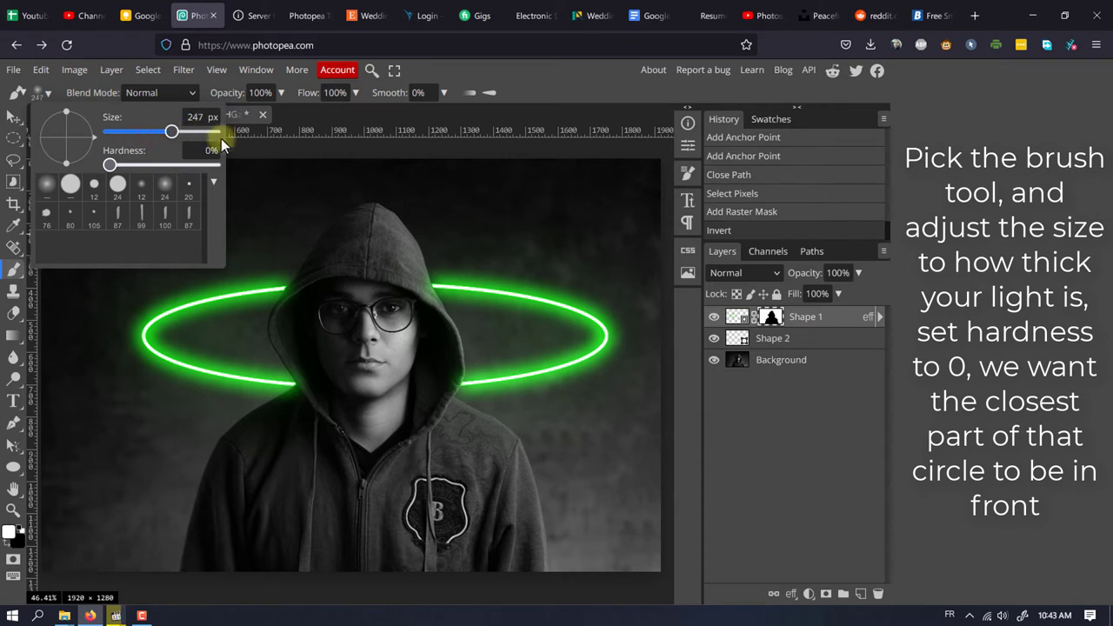
pyautogui.click(616, 82)
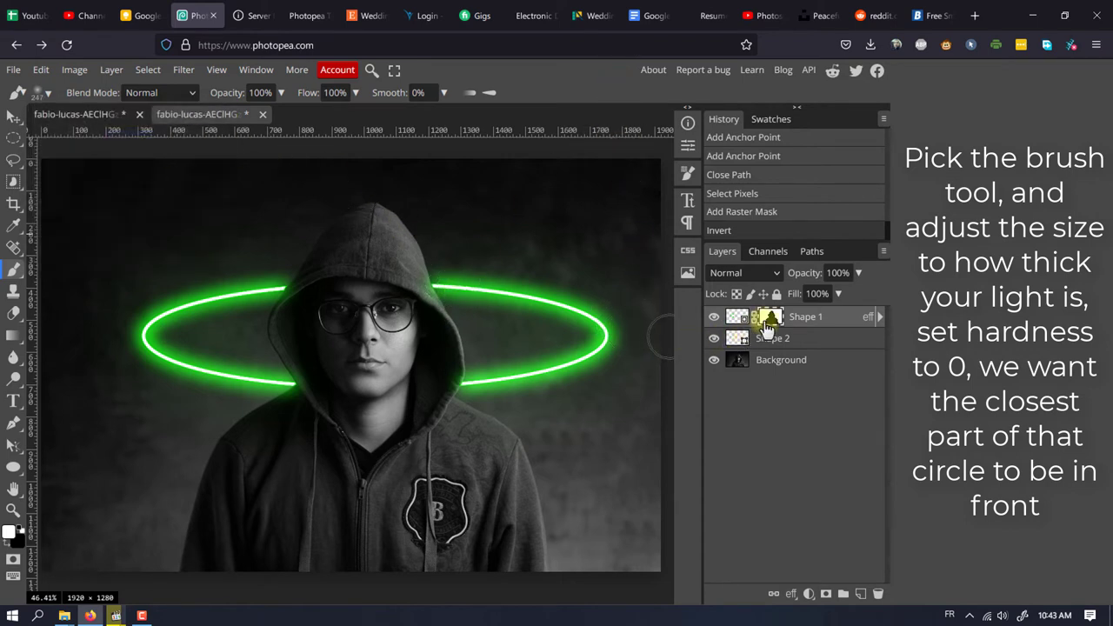
# Paint white on the ellipse layer's mask to bring the lower arc in front of the man
pyautogui.click(772, 320)
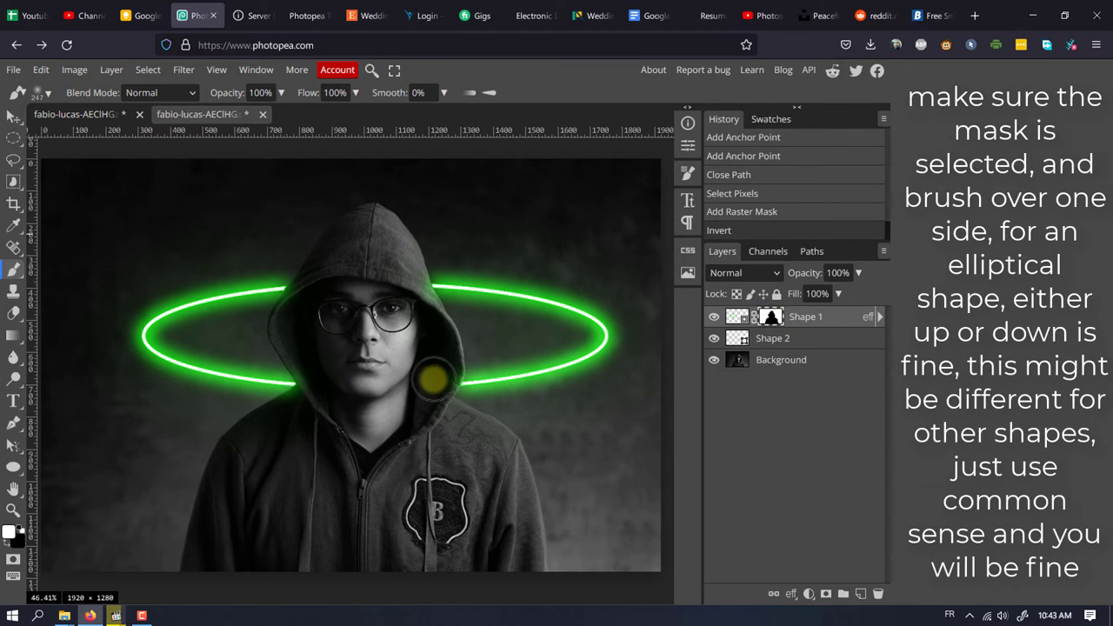
pyautogui.moveTo(460, 383)
pyautogui.mouseDown()
pyautogui.moveTo(278, 386)
pyautogui.moveTo(291, 388)
pyautogui.moveTo(299, 371)
pyautogui.moveTo(325, 408)
pyautogui.moveTo(362, 373)
pyautogui.moveTo(410, 406)
pyautogui.moveTo(456, 366)
pyautogui.moveTo(472, 407)
pyautogui.mouseUp()
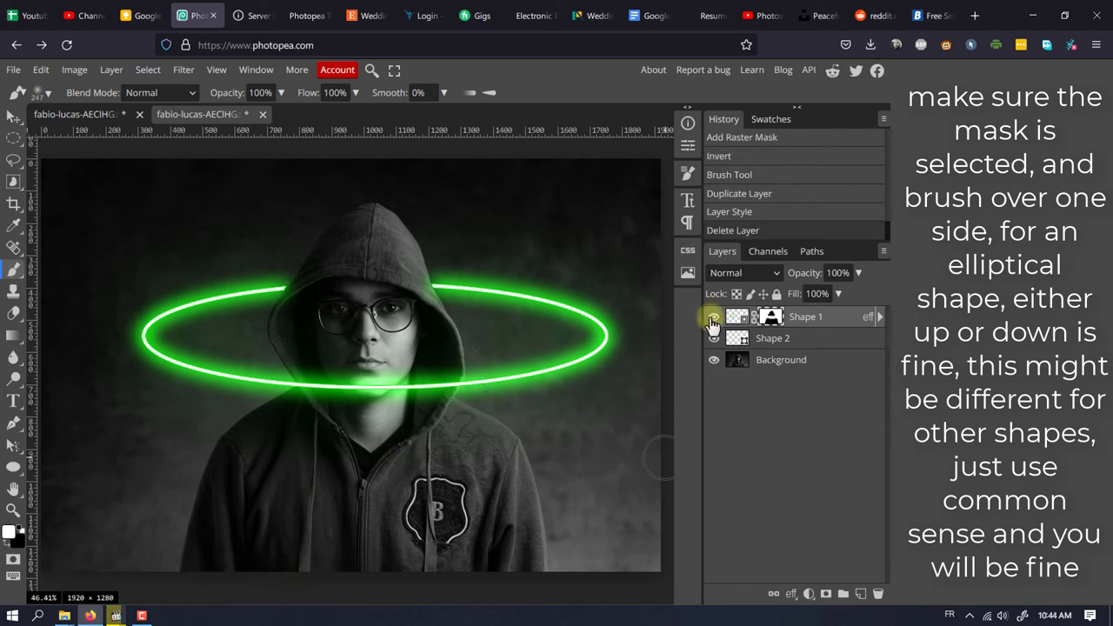
# Delete the Shape 2 outline layer and leave the masked neon ellipse layer shown
pyautogui.click(710, 340)
pyautogui.click(713, 317)
pyautogui.click(713, 338)
pyautogui.click(782, 338)
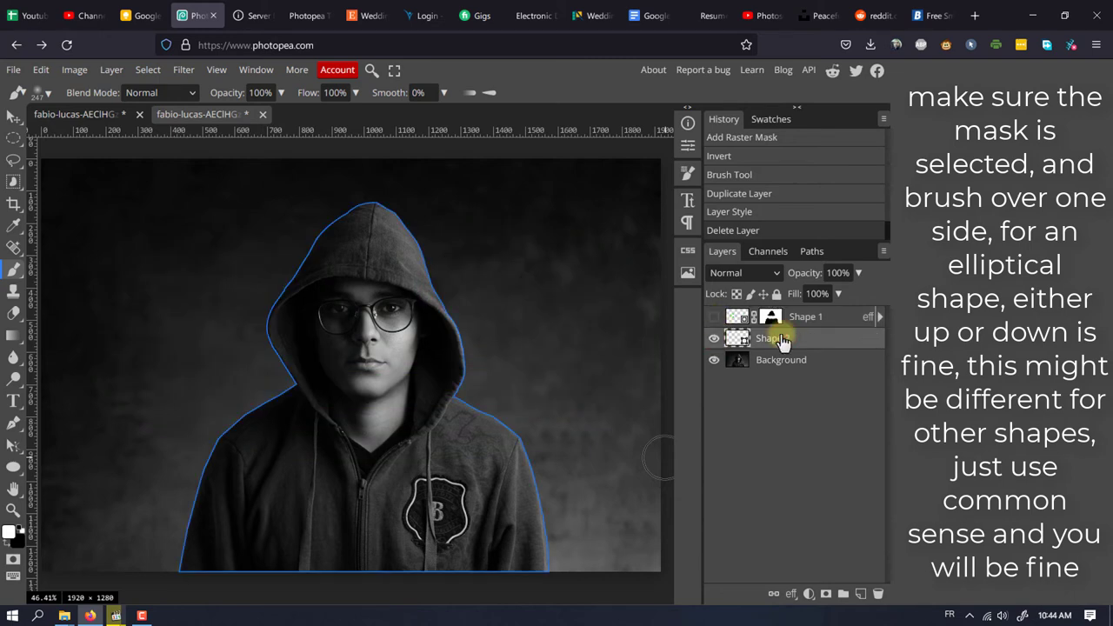
pyautogui.click(878, 593)
pyautogui.click(714, 316)
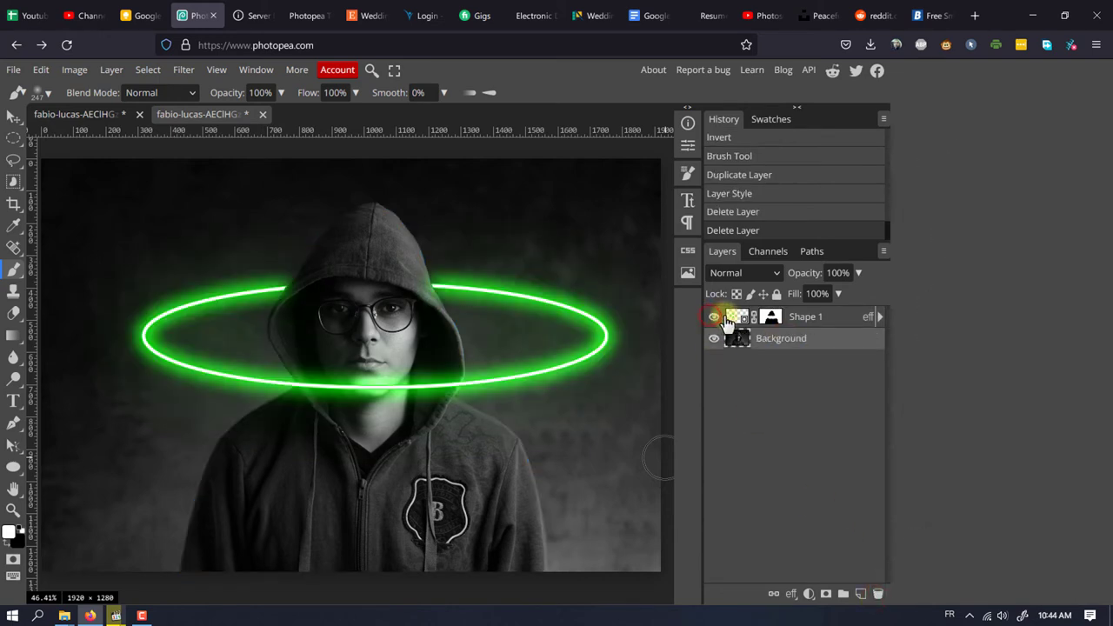
# Add a horizontal guide at the neon ellipse's top and a vertical one at its left edge, and make an elliptical selection matching the ellipse
pyautogui.click(805, 320)
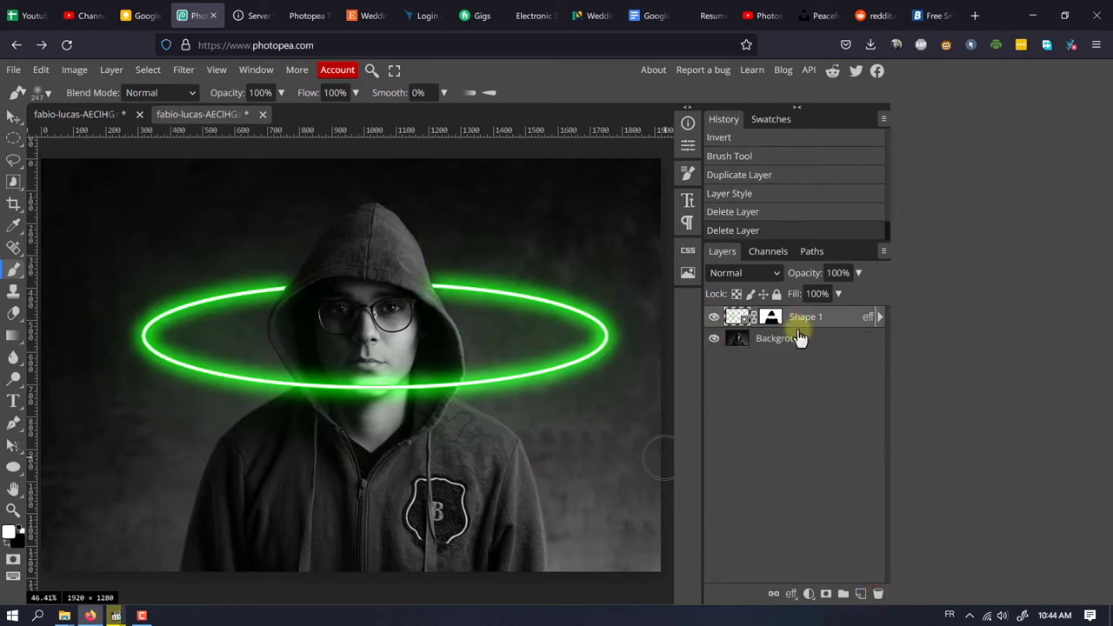
pyautogui.click(17, 140)
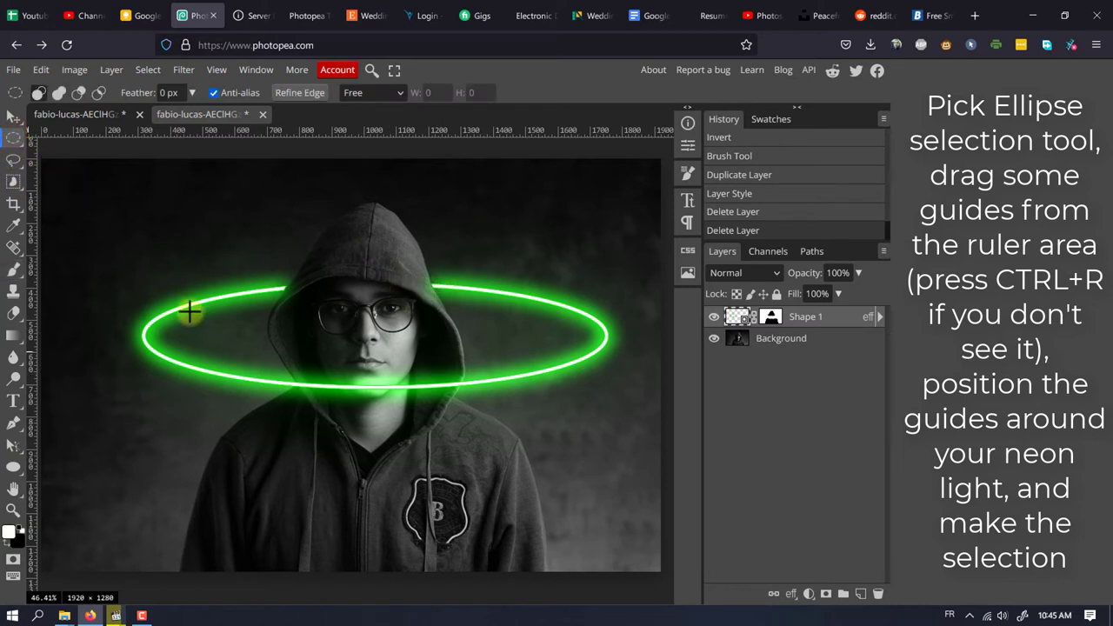
pyautogui.moveTo(427, 130); pyautogui.dragTo(425, 287)
pyautogui.moveTo(31, 339); pyautogui.dragTo(143, 350)
pyautogui.moveTo(144, 287); pyautogui.dragTo(605, 387)
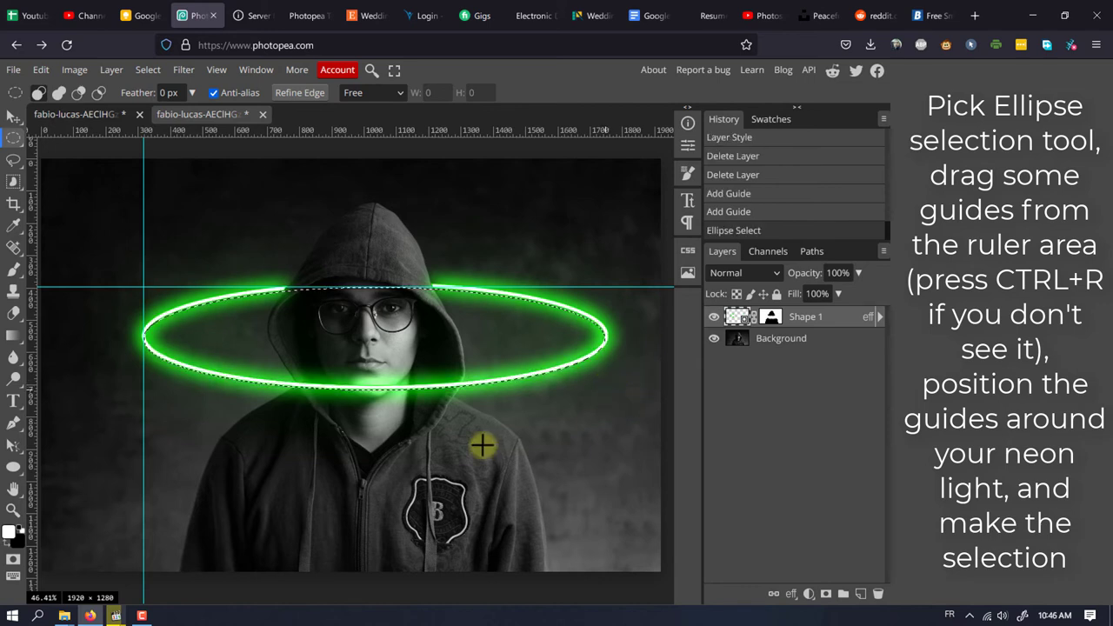
pyautogui.press('Up')
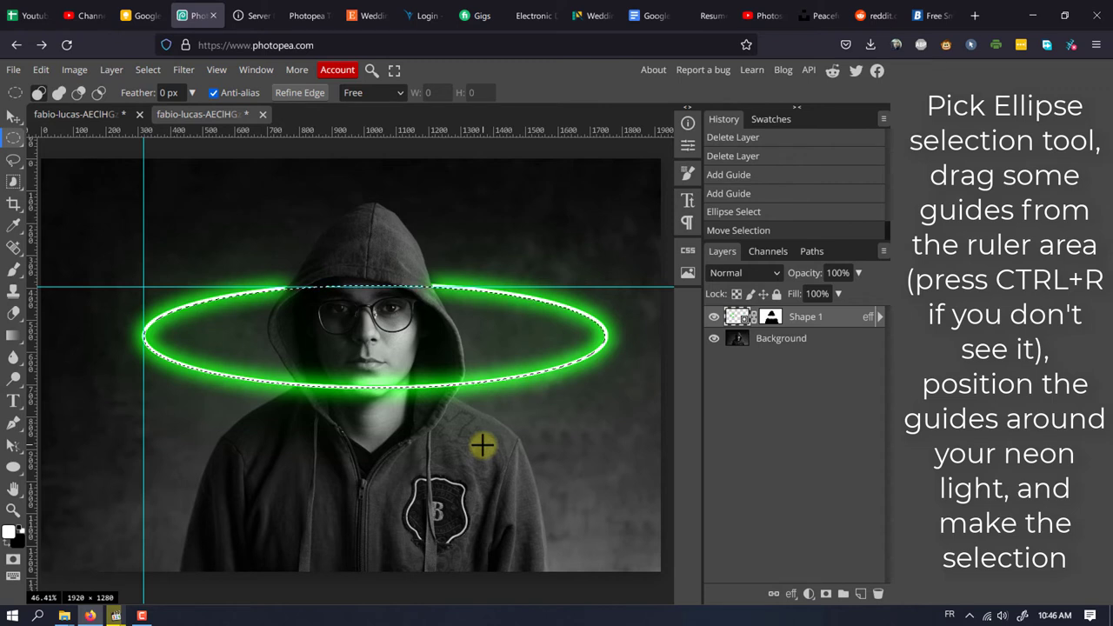
# On a new layer above Shape 1, stroke the elliptical selection with 50 px green (00ff00), position Center, blend mode Linear Dodge, opacity 100%
pyautogui.click(859, 594)
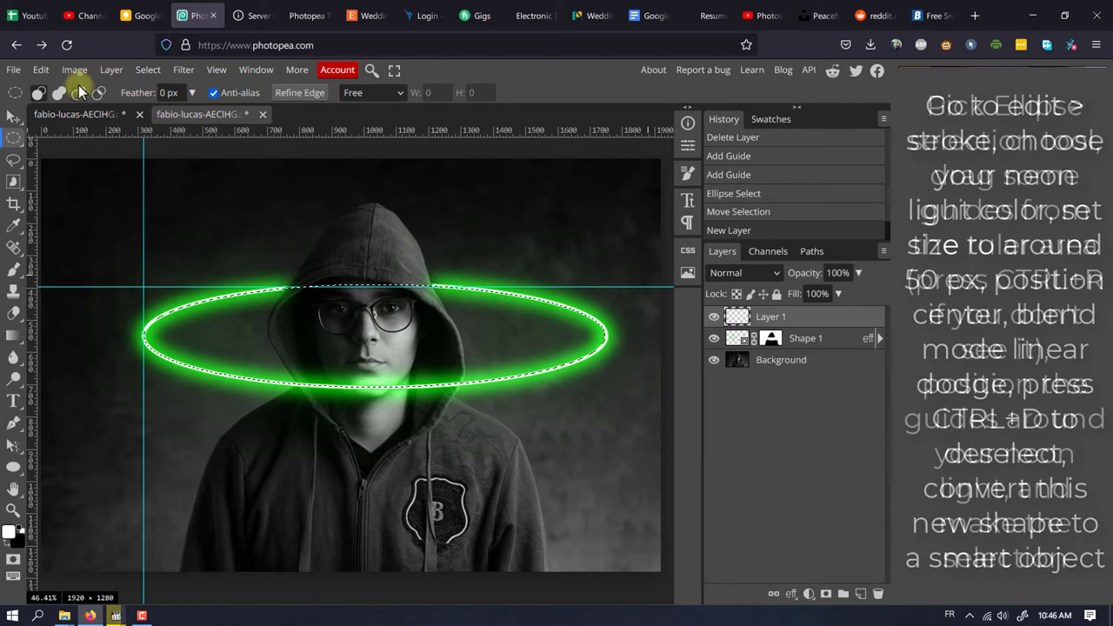
pyautogui.click(41, 69)
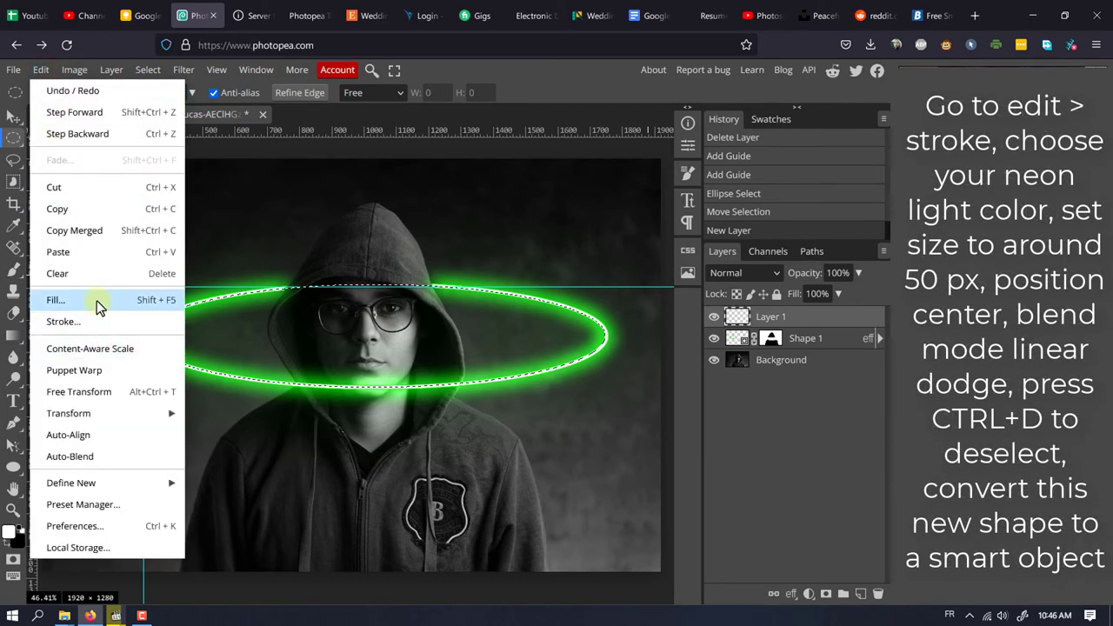
pyautogui.click(75, 322)
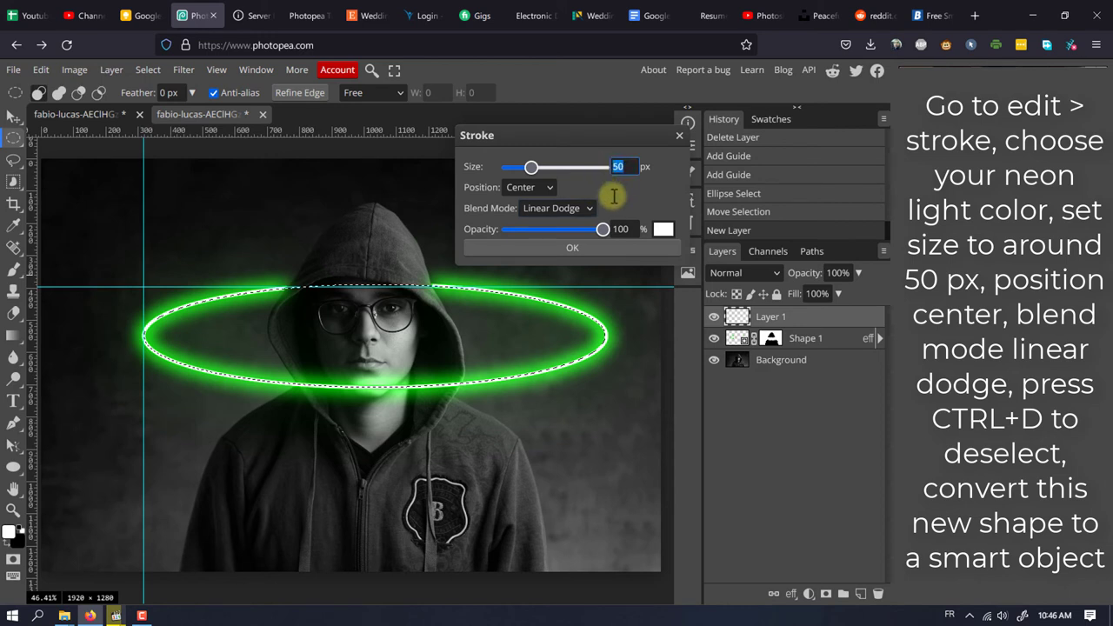
pyautogui.moveTo(630, 230); pyautogui.dragTo(609, 229)
pyautogui.click(669, 231)
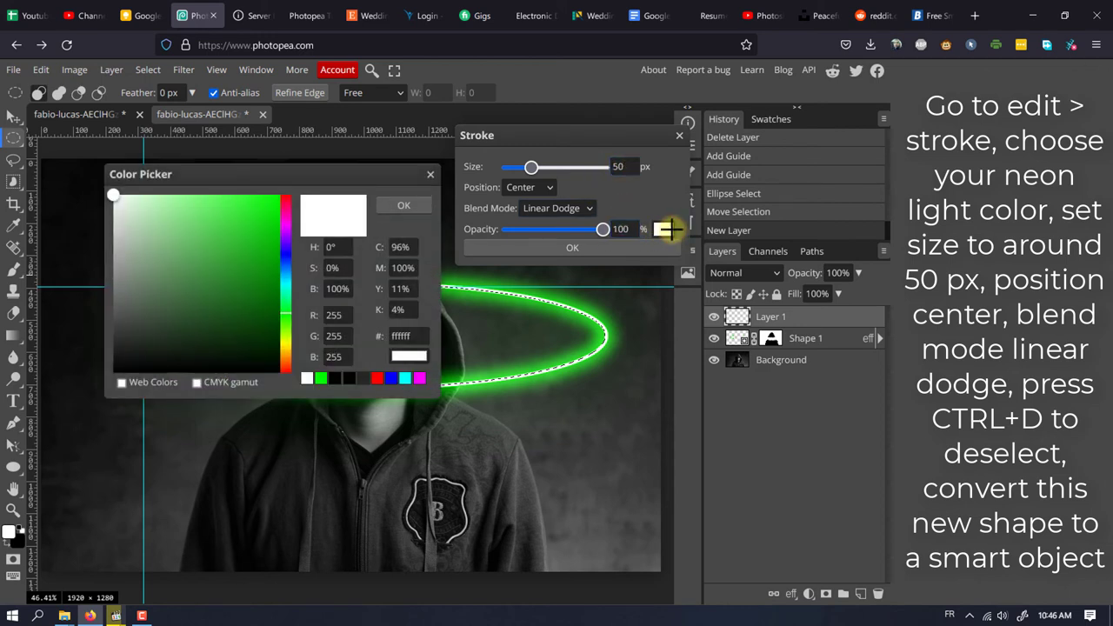
pyautogui.click(320, 377)
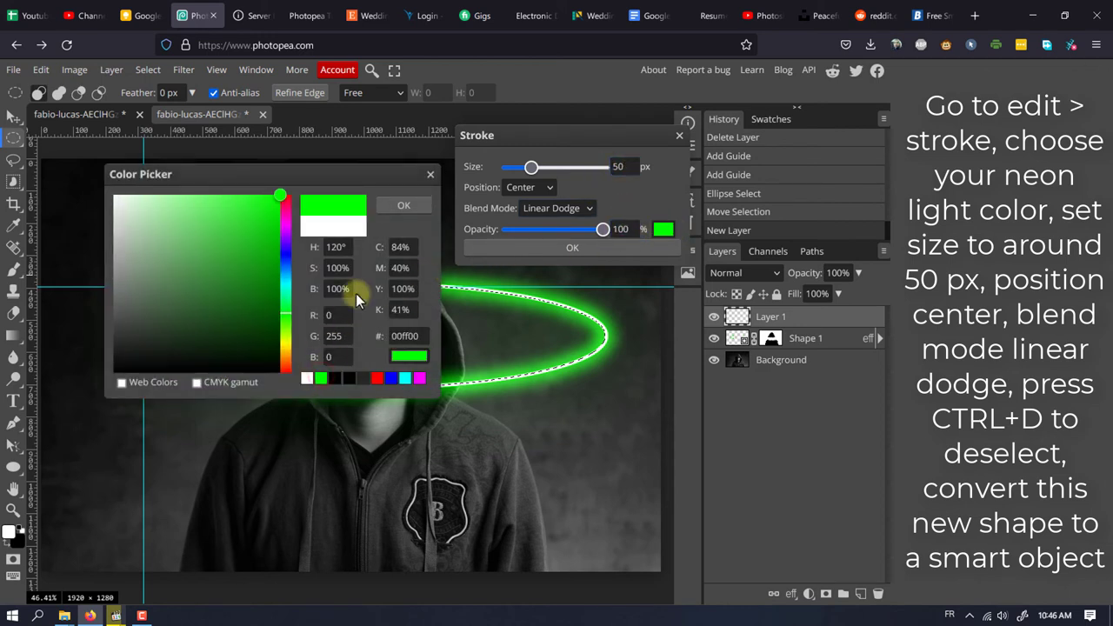
pyautogui.click(402, 205)
pyautogui.click(545, 192)
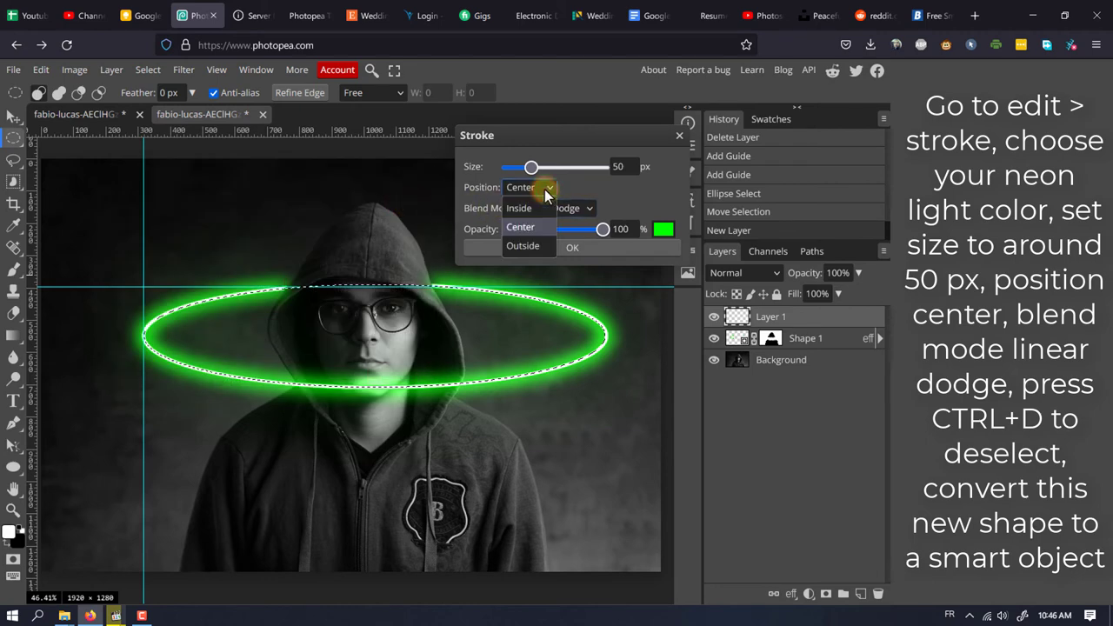
pyautogui.click(585, 208)
pyautogui.click(585, 207)
pyautogui.click(585, 207)
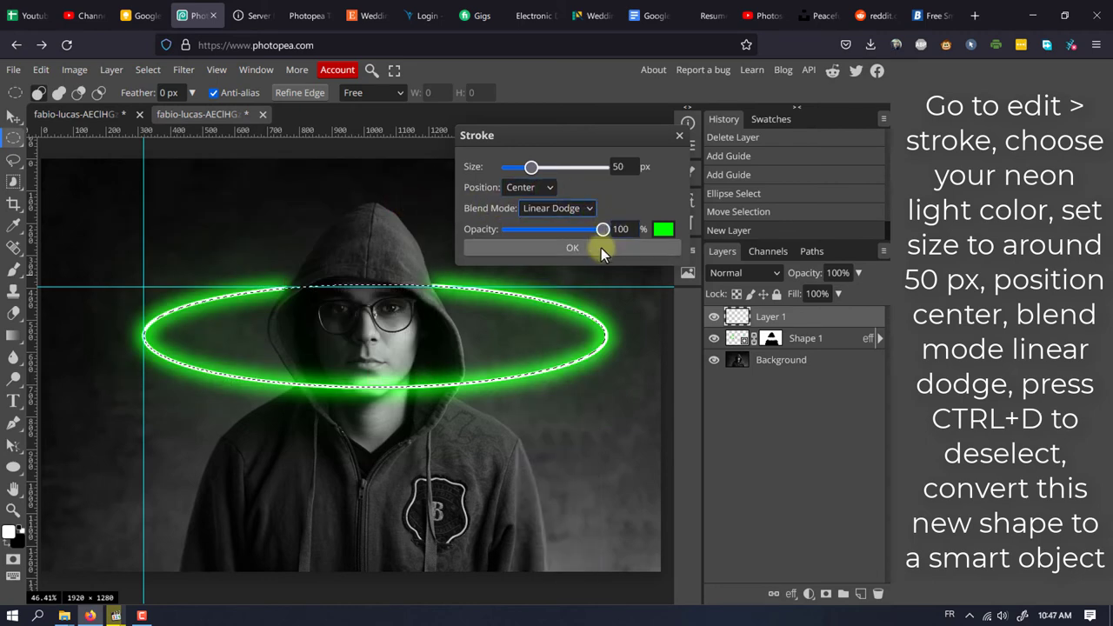
pyautogui.click(600, 247)
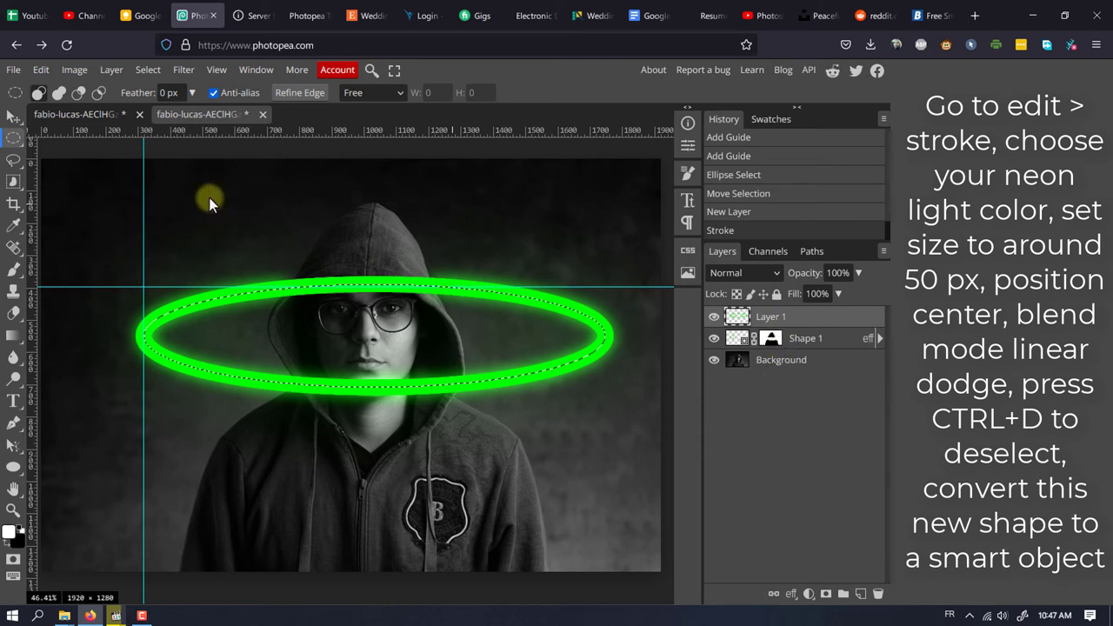
# Deselect the ellipse and convert the new green stroke layer to a smart object
pyautogui.hotkey('ctrl', 'd')
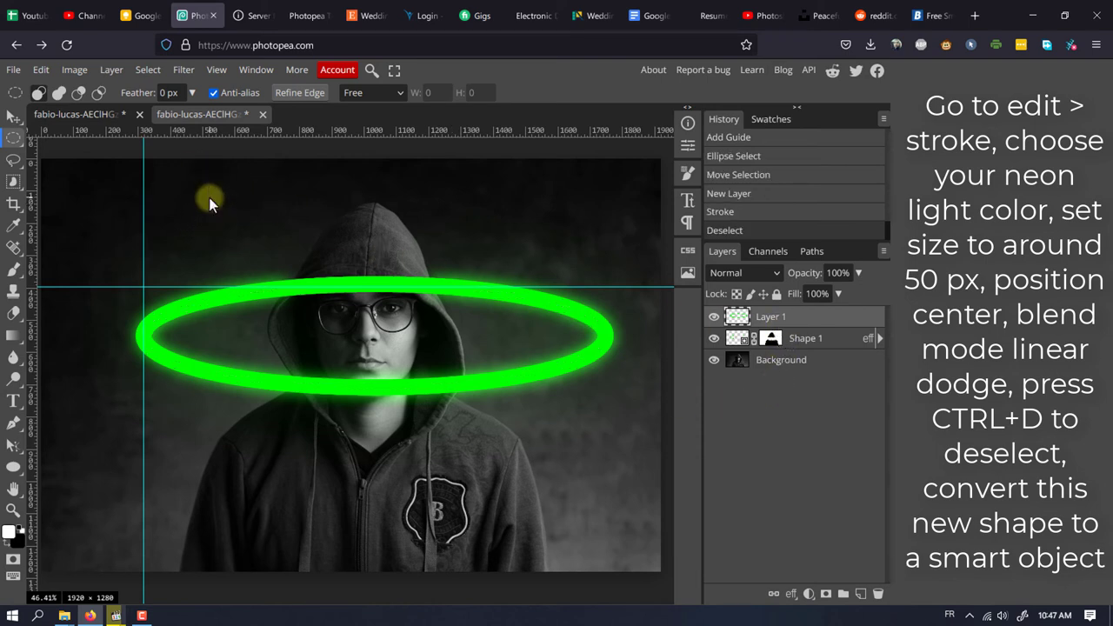
pyautogui.click(249, 77)
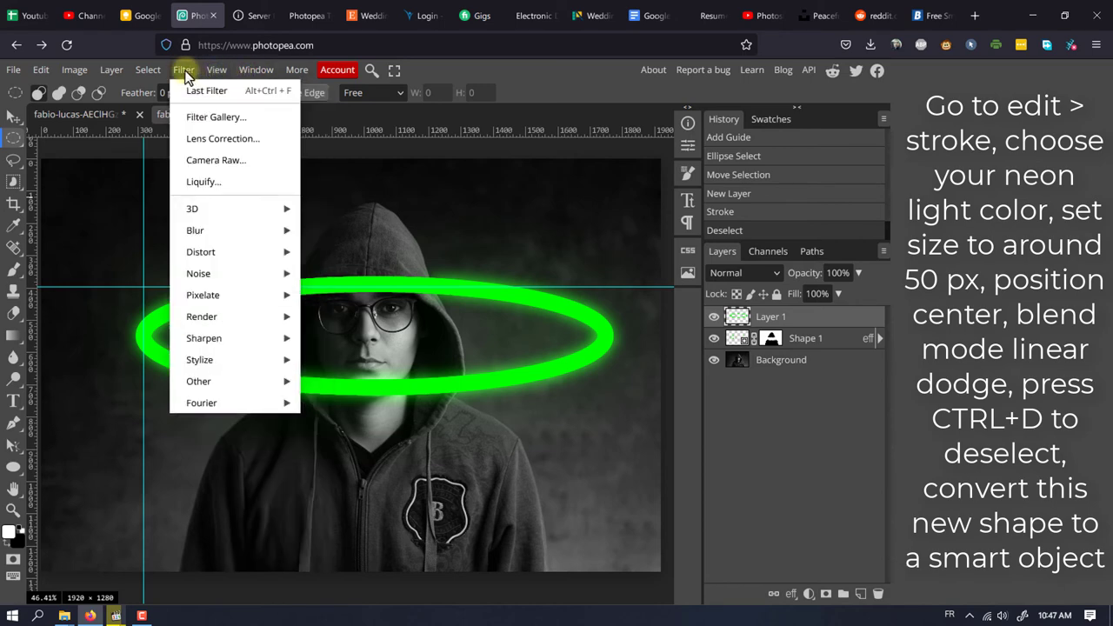
pyautogui.rightClick(765, 318)
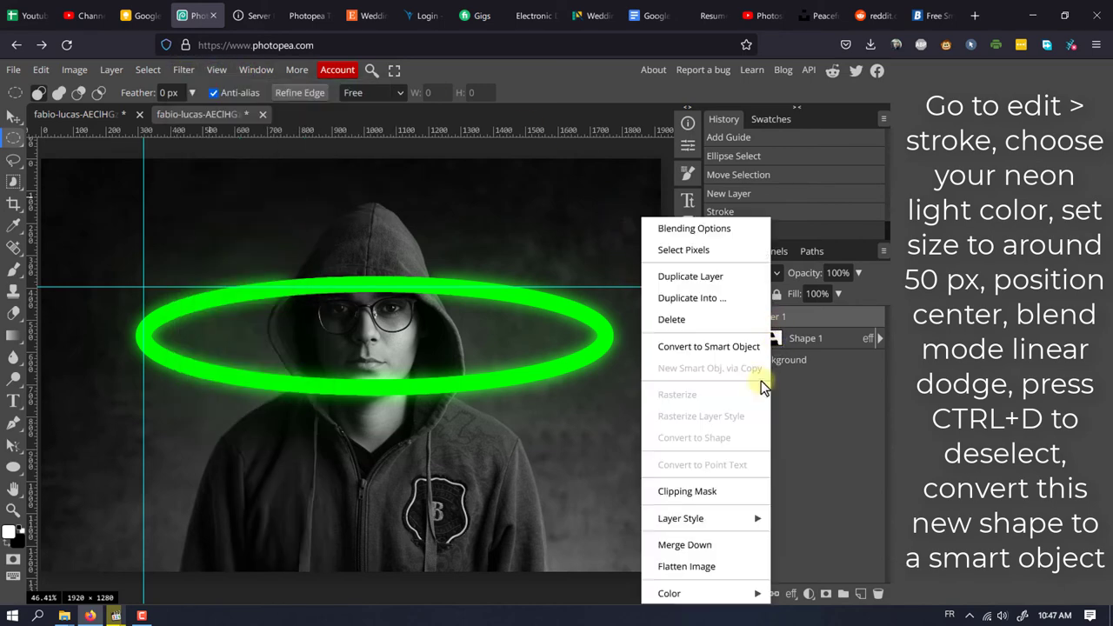
pyautogui.click(700, 347)
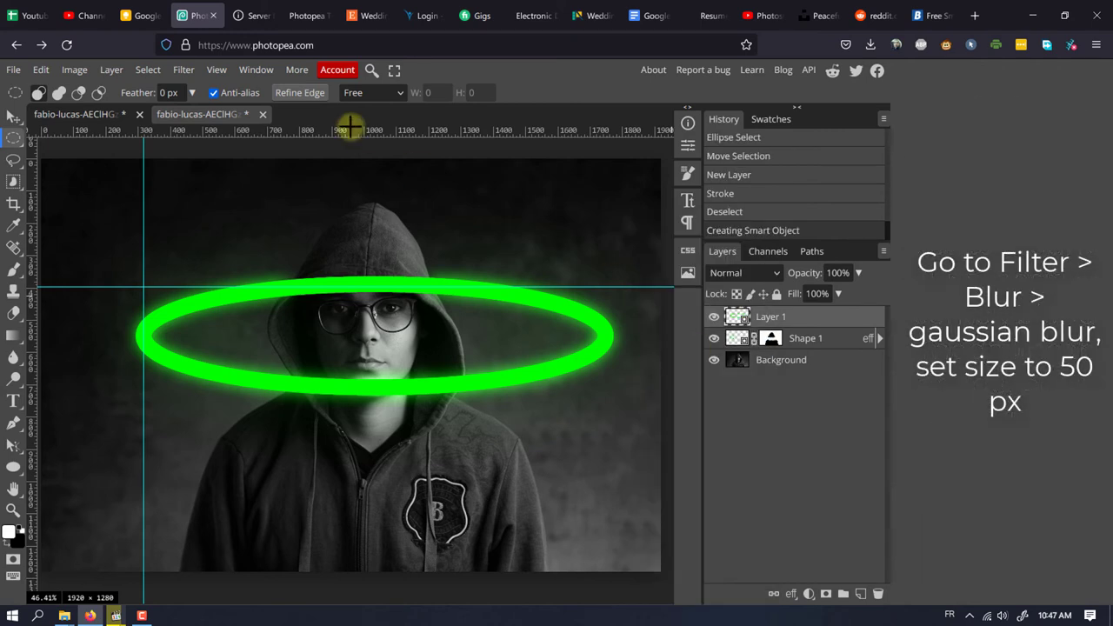
# Apply a Gaussian Blur with a 50 px radius to the green stroke smart object
pyautogui.click(217, 71)
pyautogui.click(184, 70)
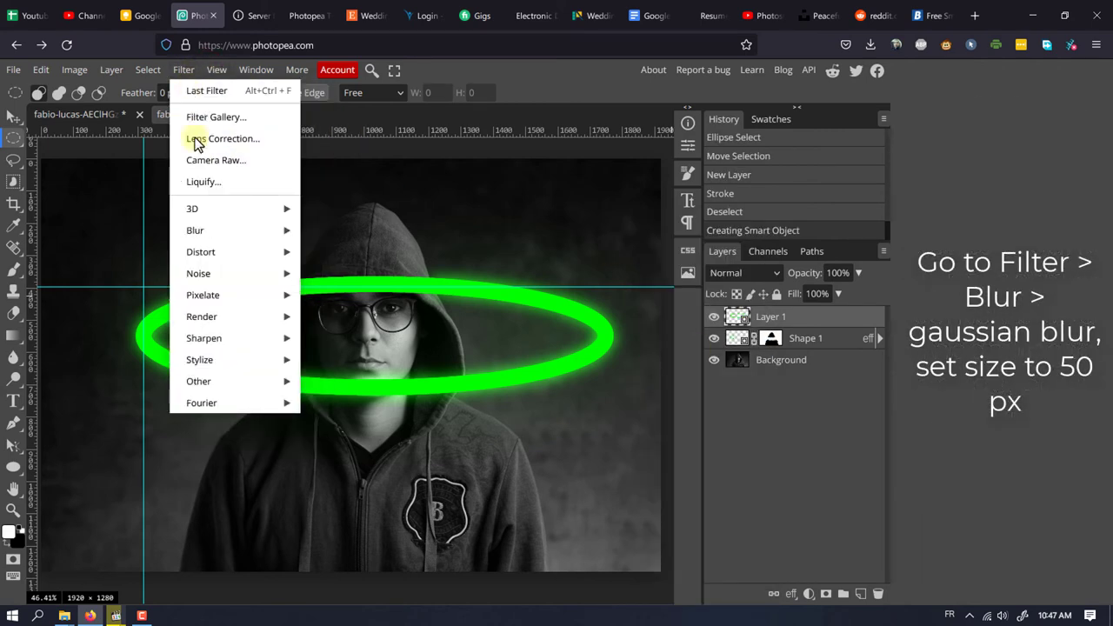
pyautogui.click(213, 232)
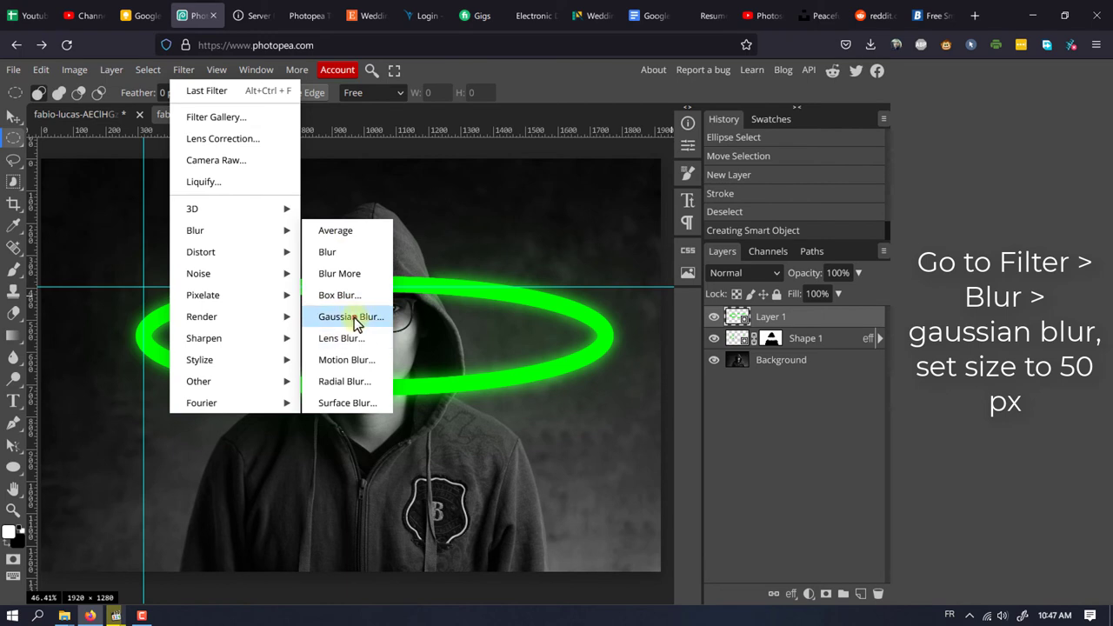
pyautogui.click(359, 323)
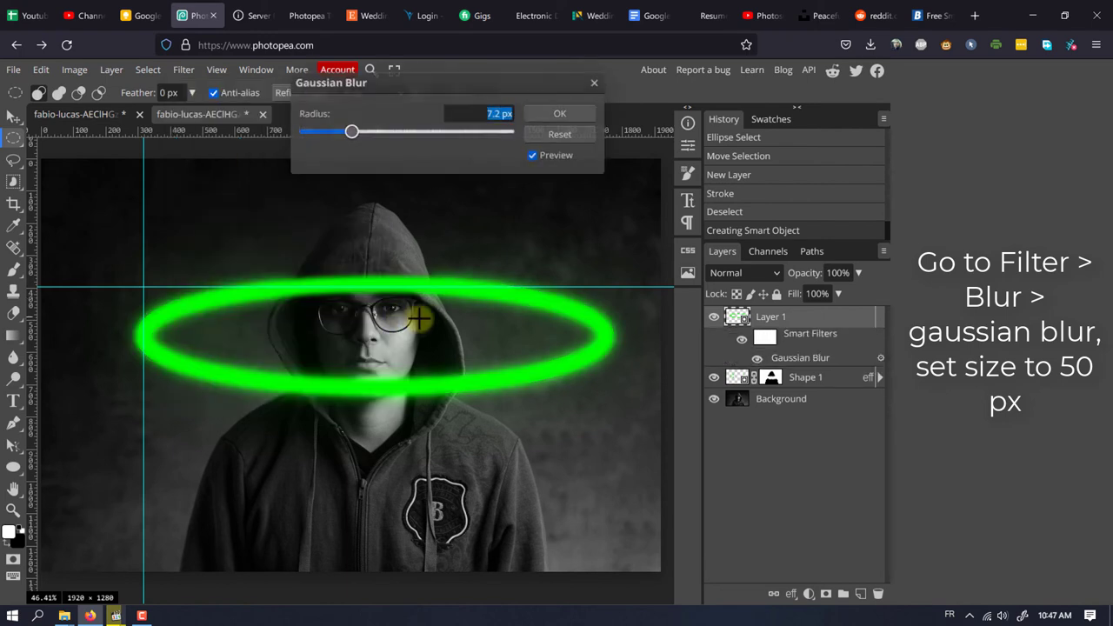
pyautogui.write('50')
pyautogui.click(492, 163)
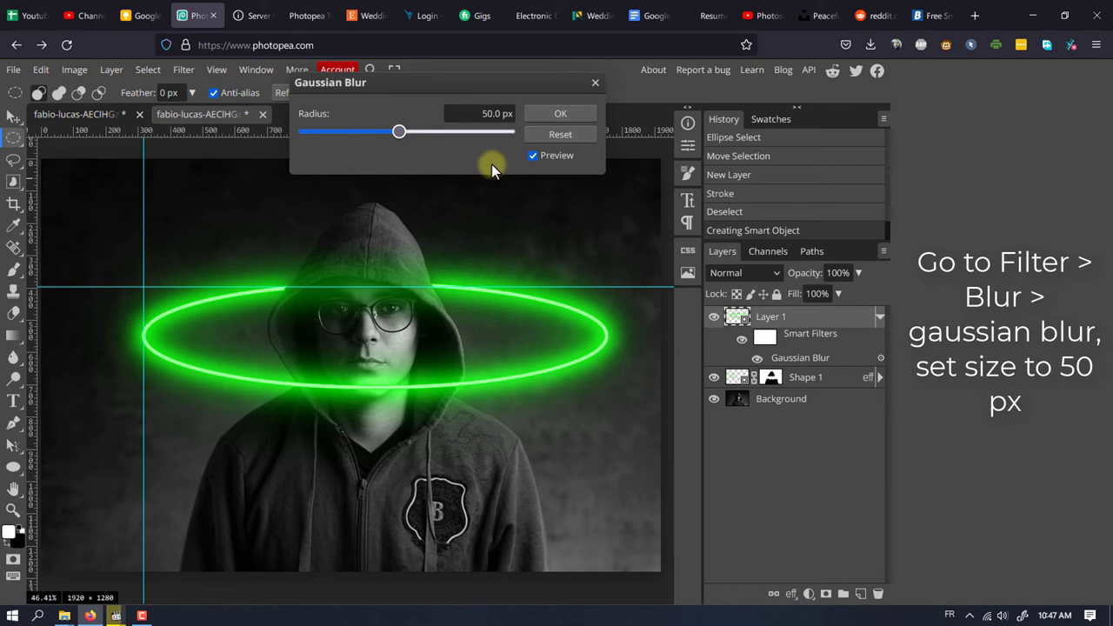
pyautogui.click(567, 114)
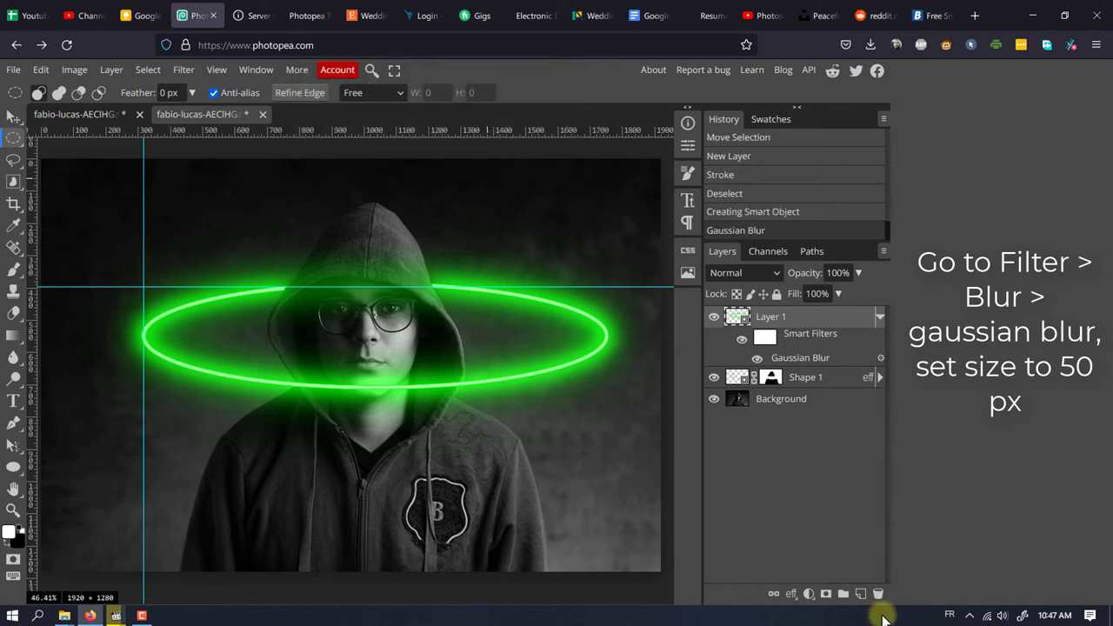
# Add a new empty layer on top and set the Brush size to 145 px
pyautogui.click(860, 594)
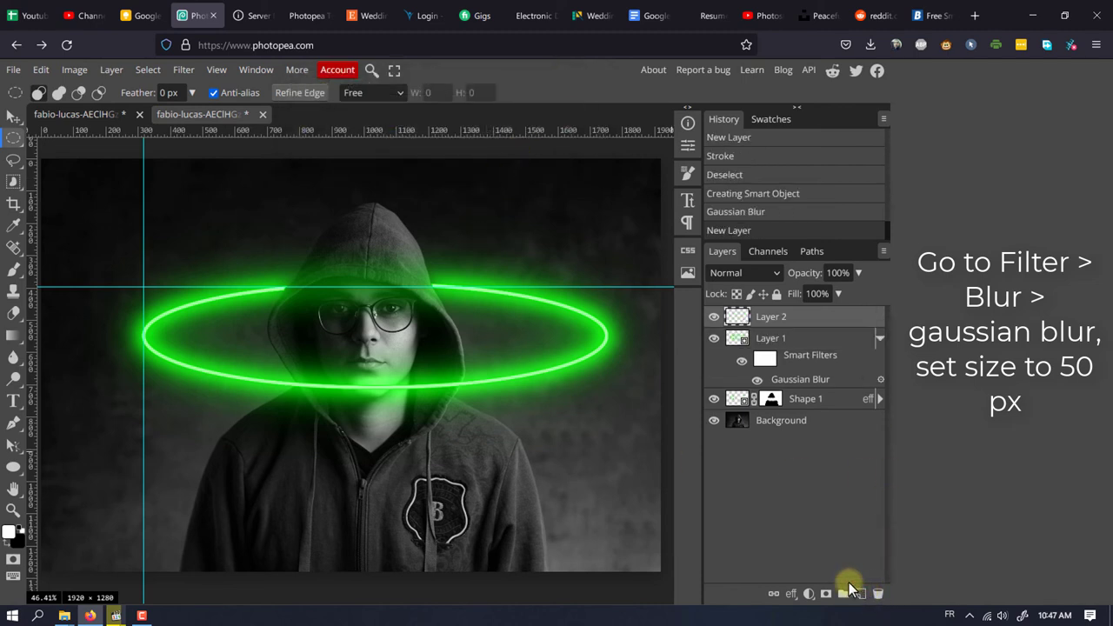
pyautogui.click(10, 273)
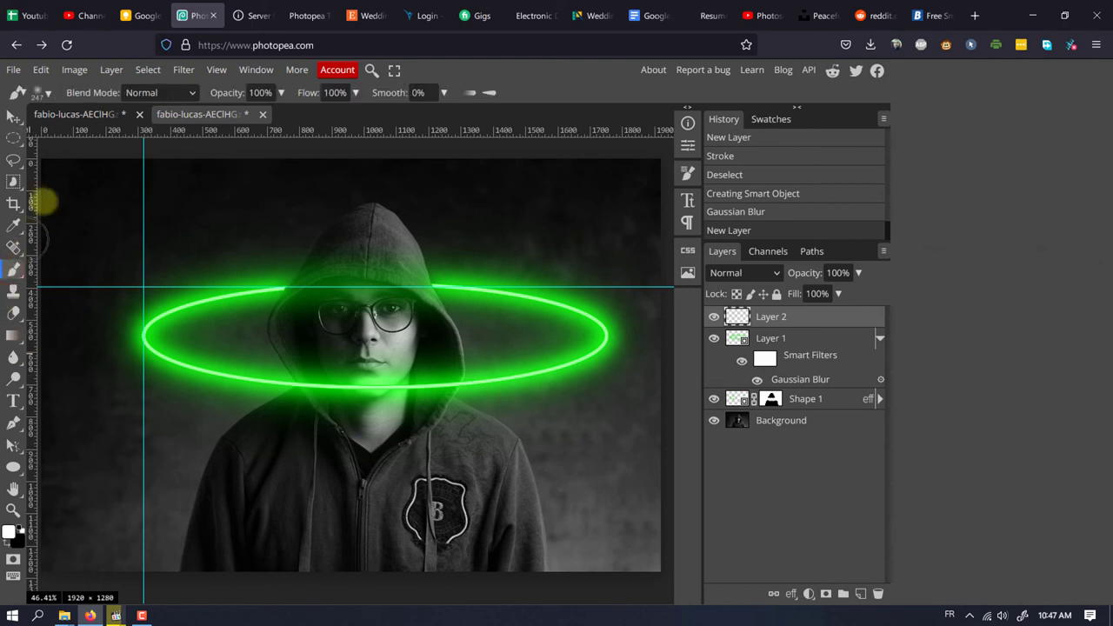
pyautogui.click(40, 93)
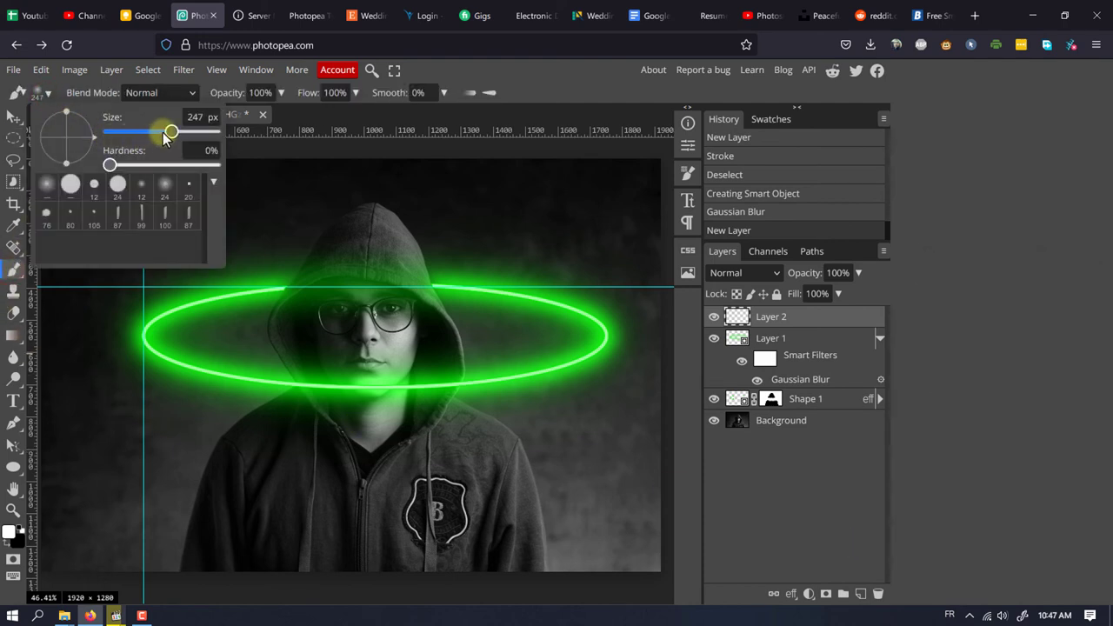
pyautogui.moveTo(167, 138); pyautogui.dragTo(160, 132)
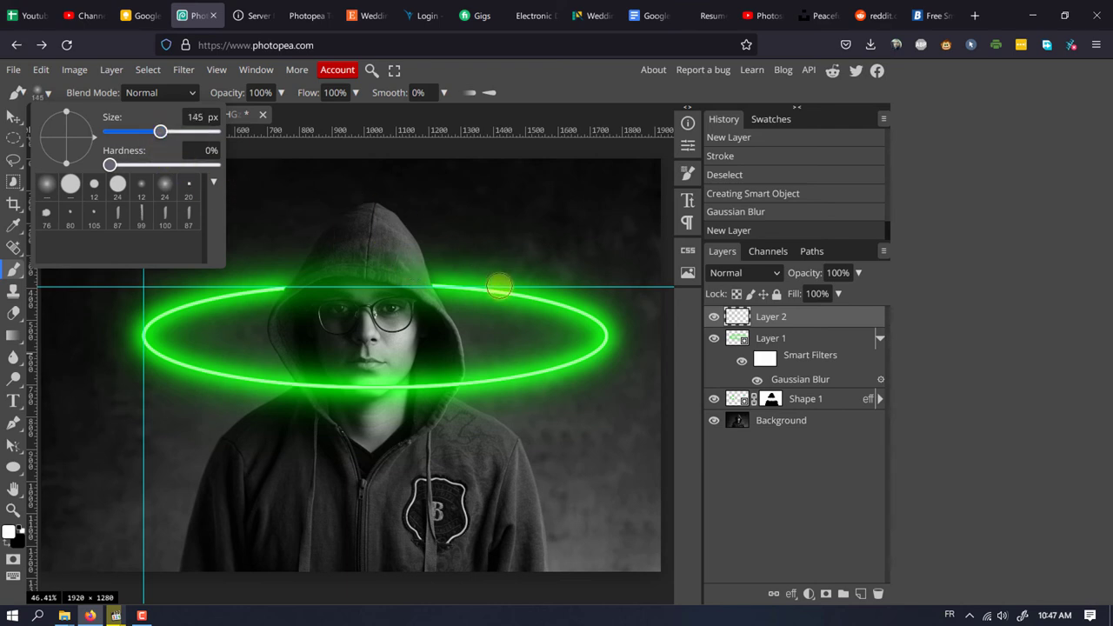
pyautogui.click(553, 77)
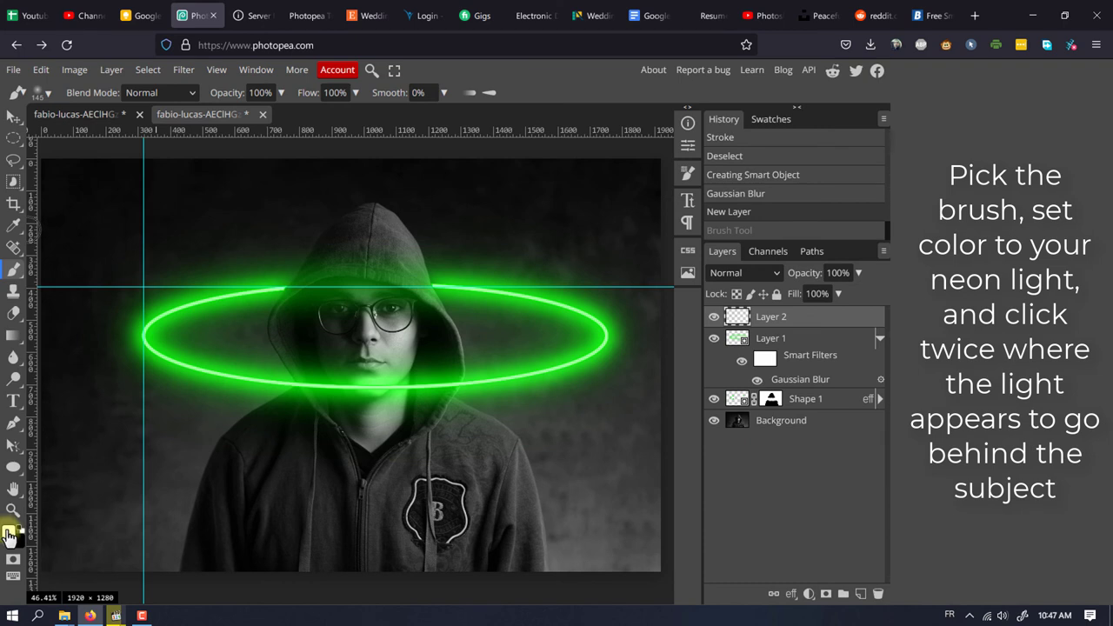
# Make green the foreground color and dab the brush once at each spot where the neon line goes behind the hood
pyautogui.click(9, 533)
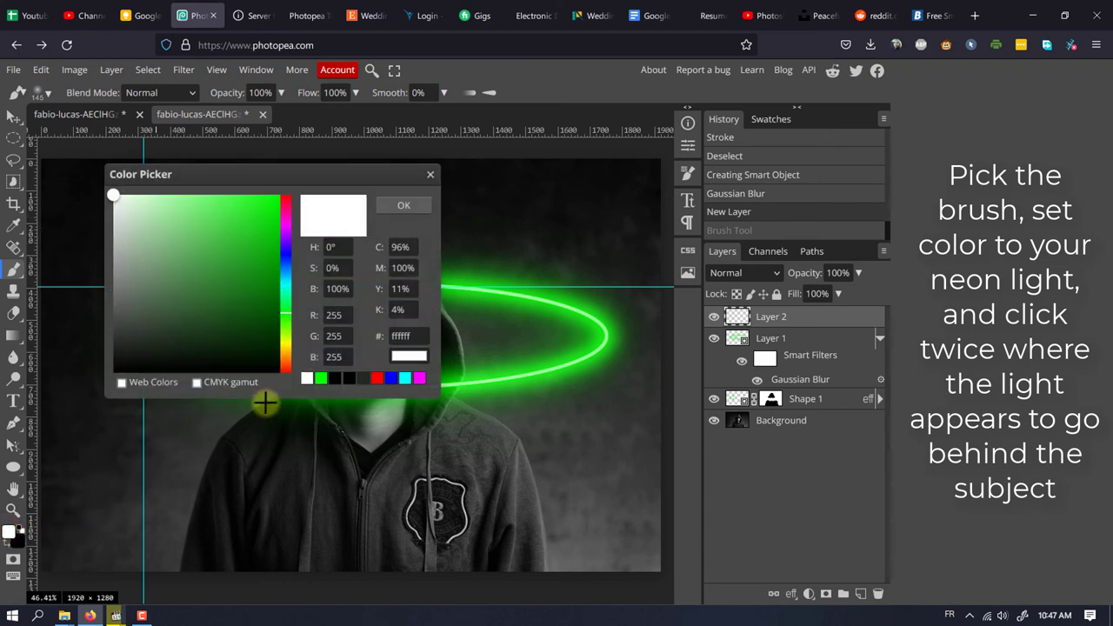
pyautogui.click(321, 378)
pyautogui.click(405, 207)
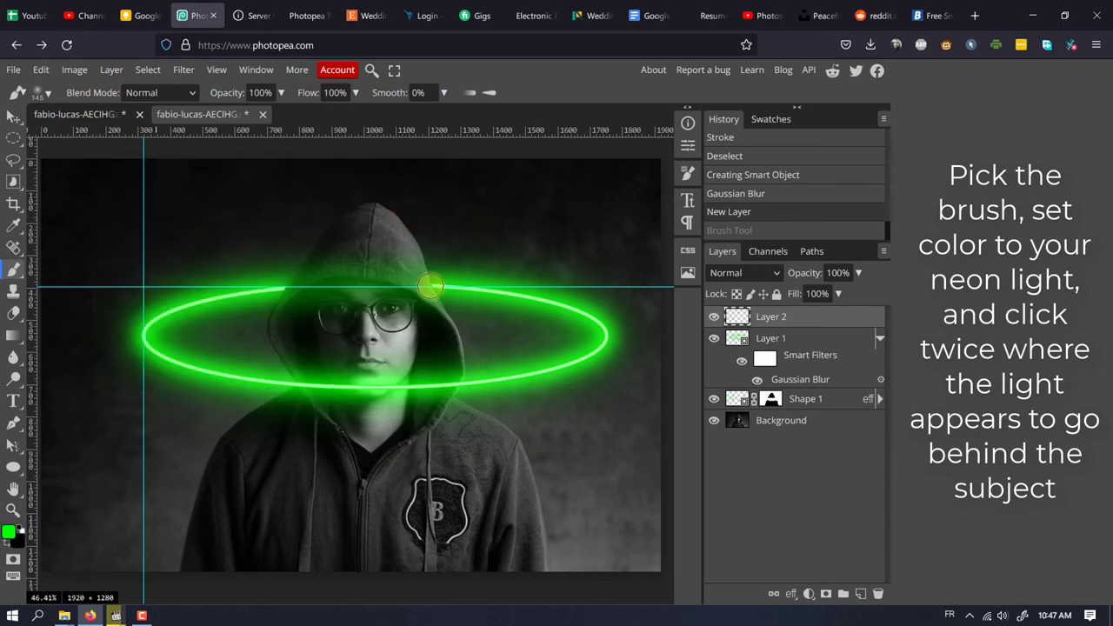
pyautogui.click(436, 286)
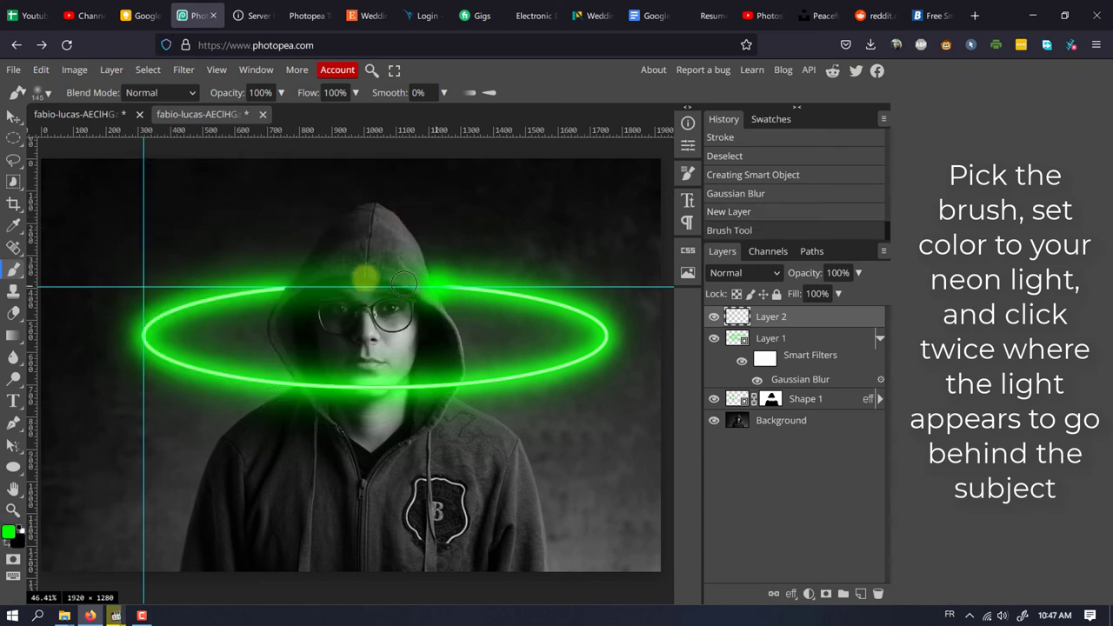
pyautogui.click(283, 290)
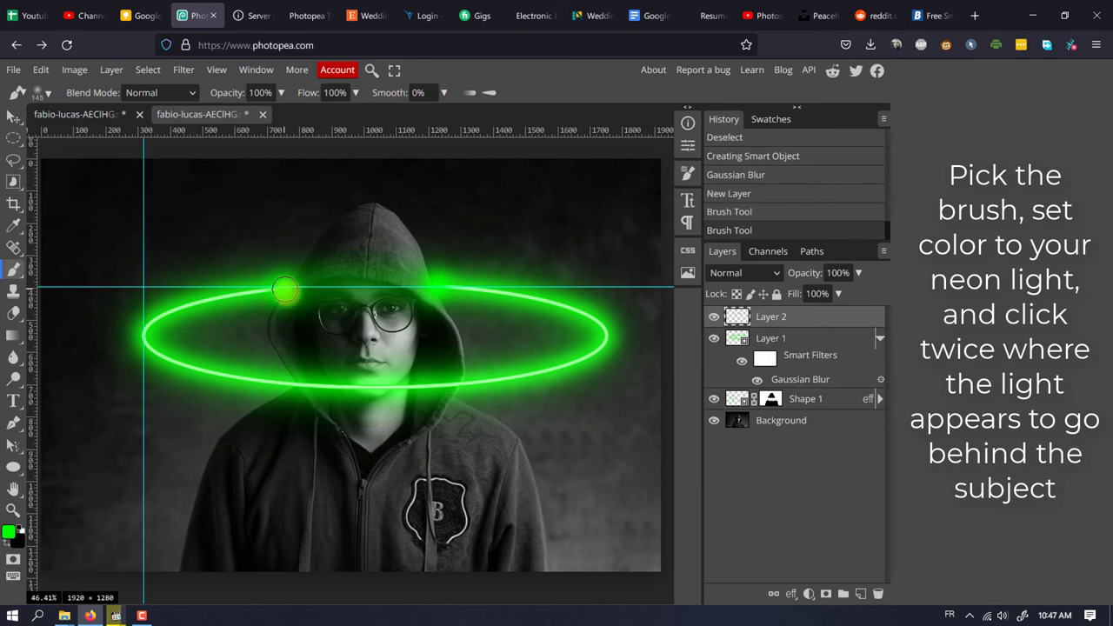
# Set the brushed glow layer's blend mode to Linear Dodge and its fill to 12%
pyautogui.click(774, 273)
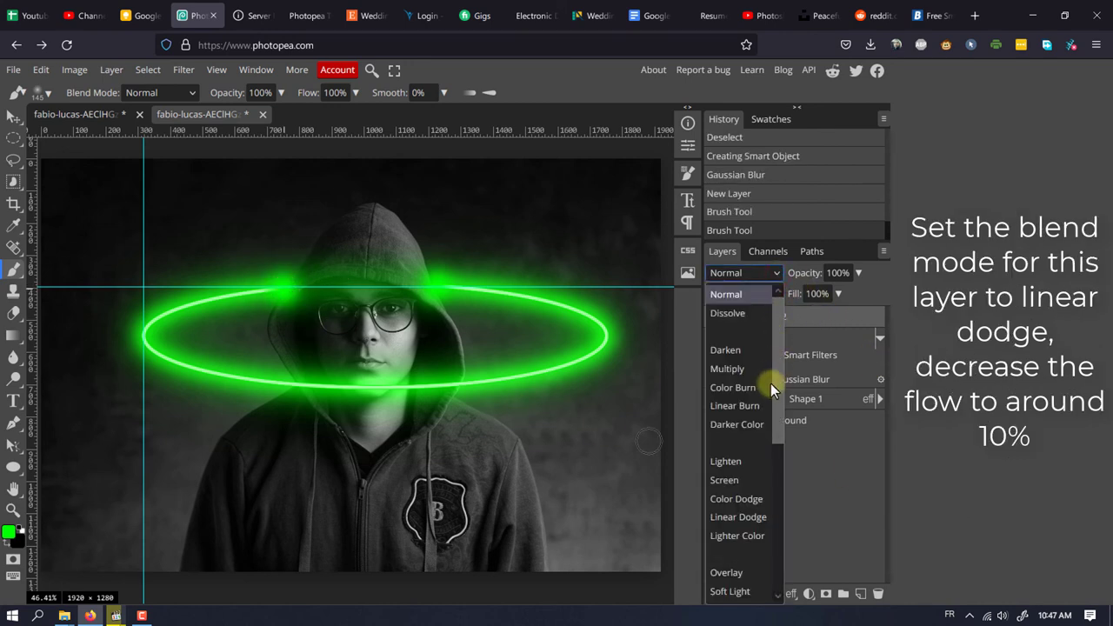
pyautogui.click(740, 516)
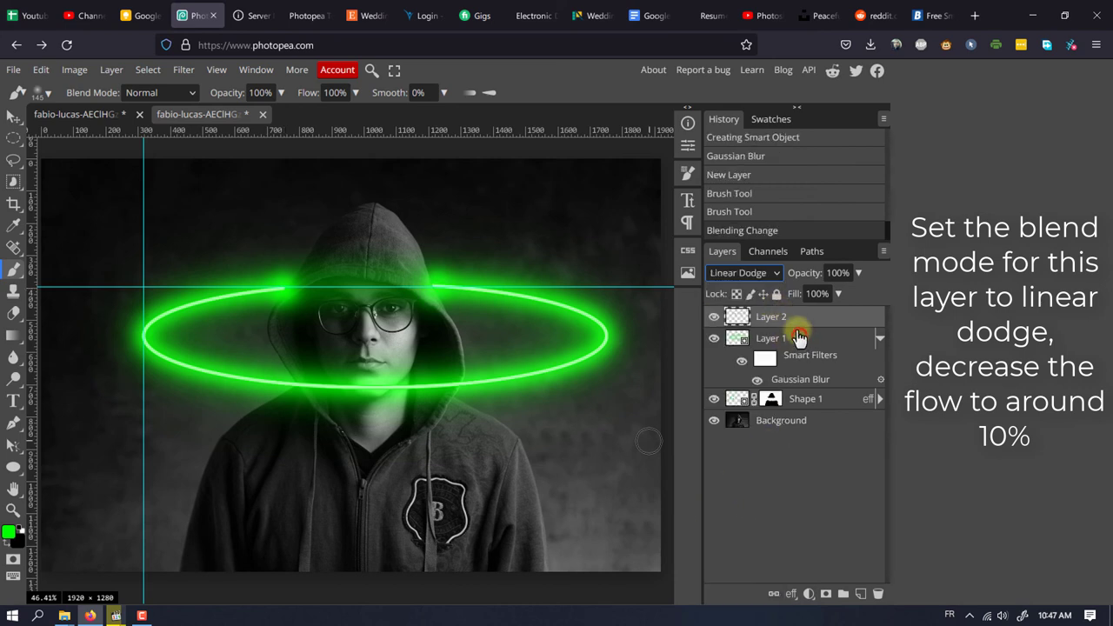
pyautogui.click(792, 317)
pyautogui.moveTo(838, 294); pyautogui.dragTo(819, 319)
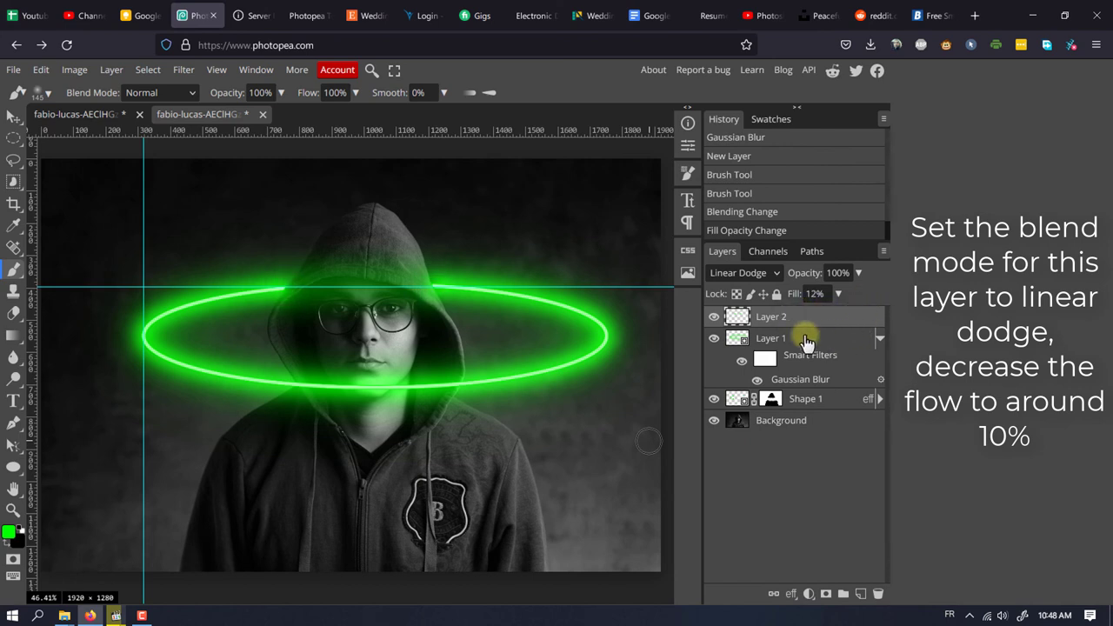
# Copy the Shape 1 layer mask onto the blurred stroke layer to keep its glow off the face
pyautogui.click(802, 339)
pyautogui.click(803, 320)
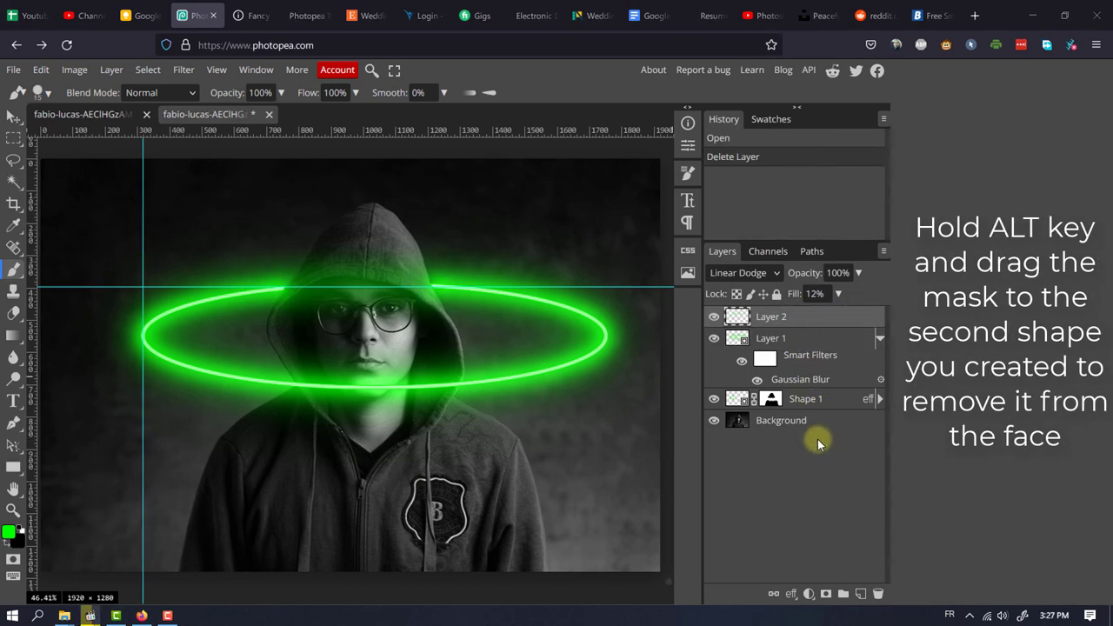
pyautogui.moveTo(773, 403); pyautogui.dragTo(772, 339)
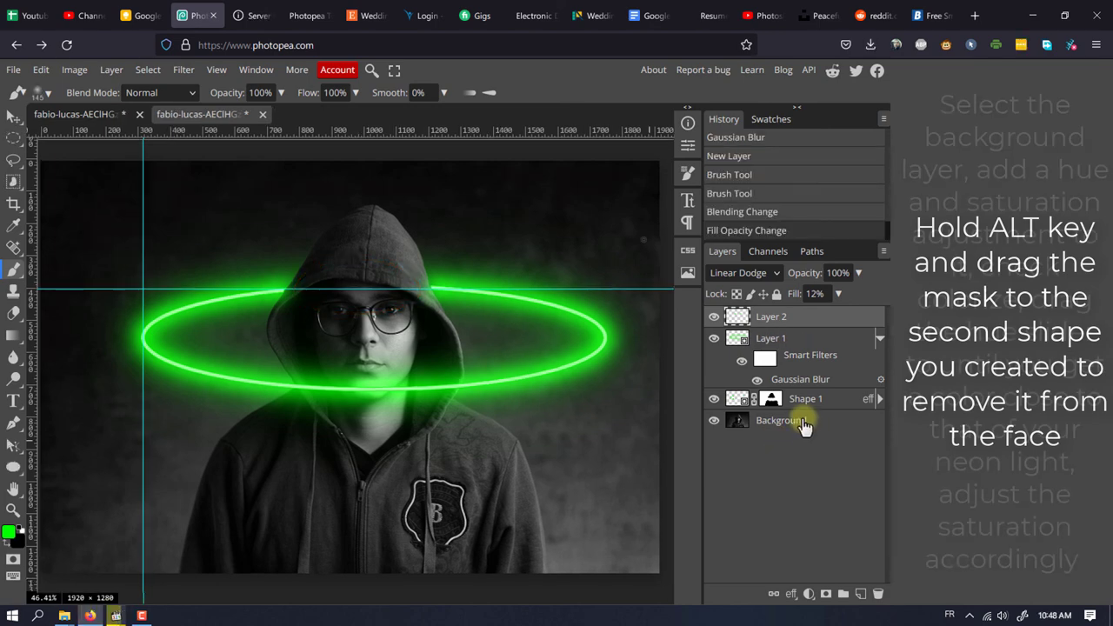
# Add a Hue/Saturation adjustment layer directly above the Background layer, with Colorize enabled and lightness 3
pyautogui.click(801, 421)
pyautogui.click(808, 595)
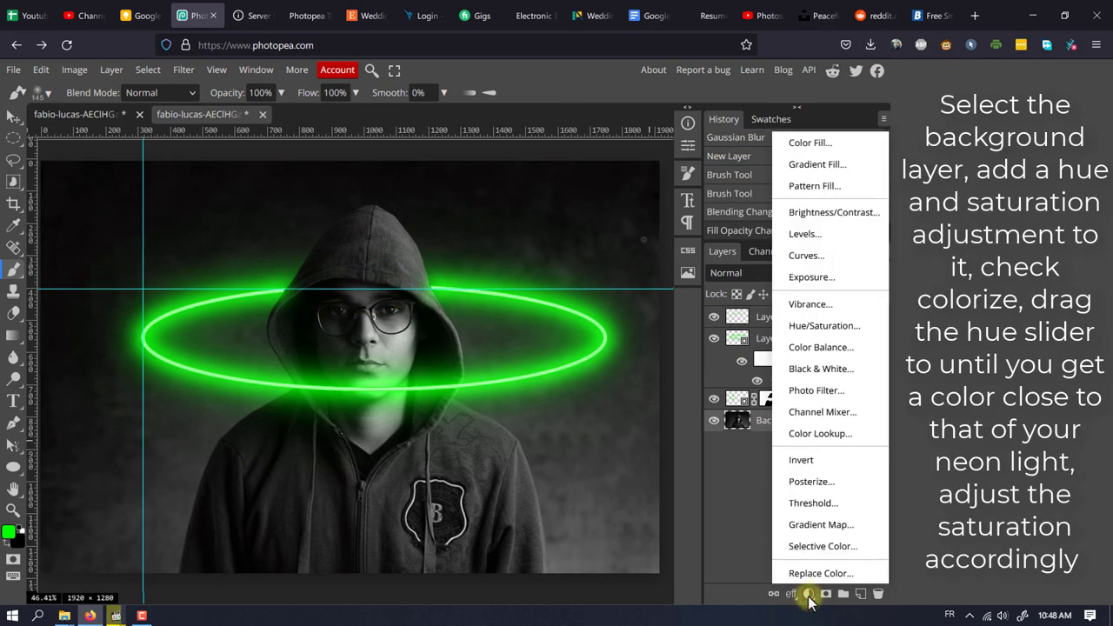
pyautogui.click(813, 327)
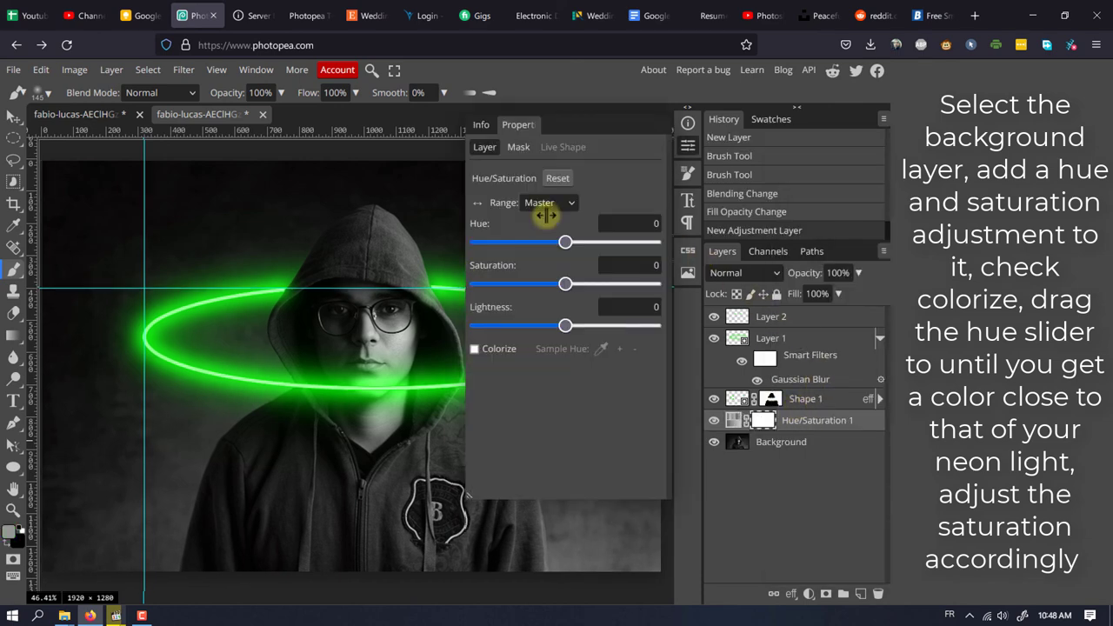
pyautogui.click(475, 349)
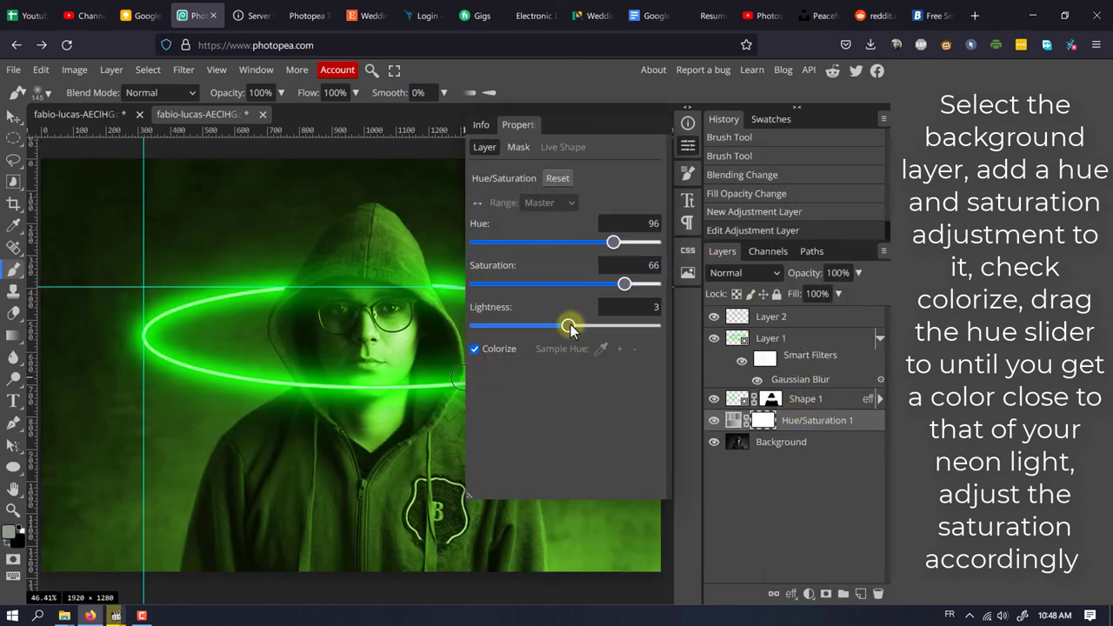
# Set the Hue/Saturation adjustment's saturation to 70 and hue to 132 to match the neon green, and close its properties
pyautogui.moveTo(616, 285); pyautogui.dragTo(638, 290)
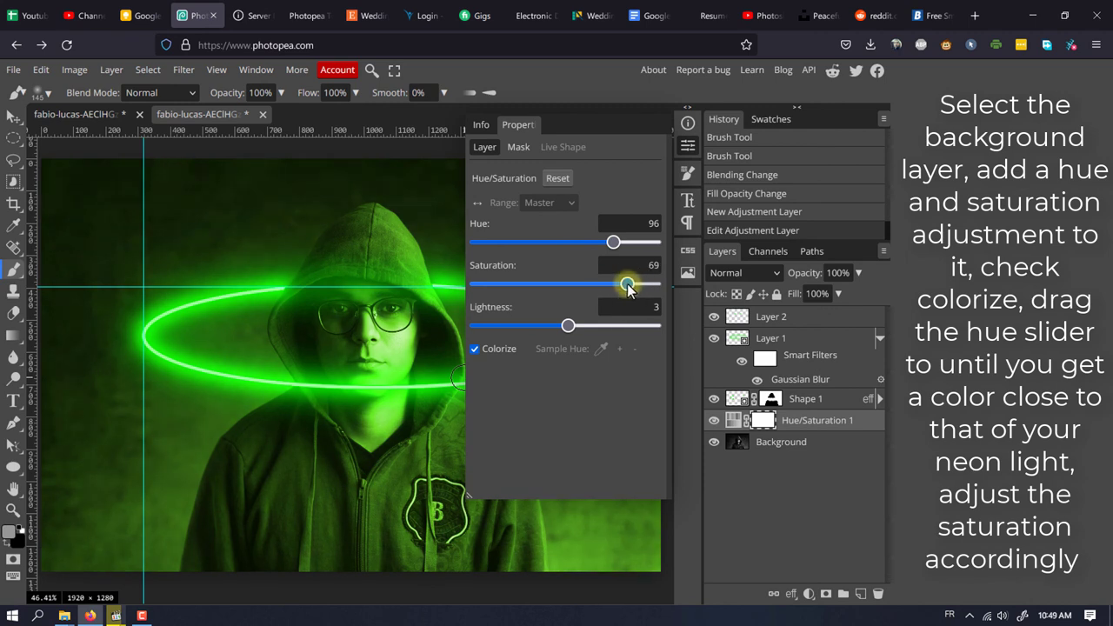
pyautogui.moveTo(614, 241); pyautogui.dragTo(635, 243)
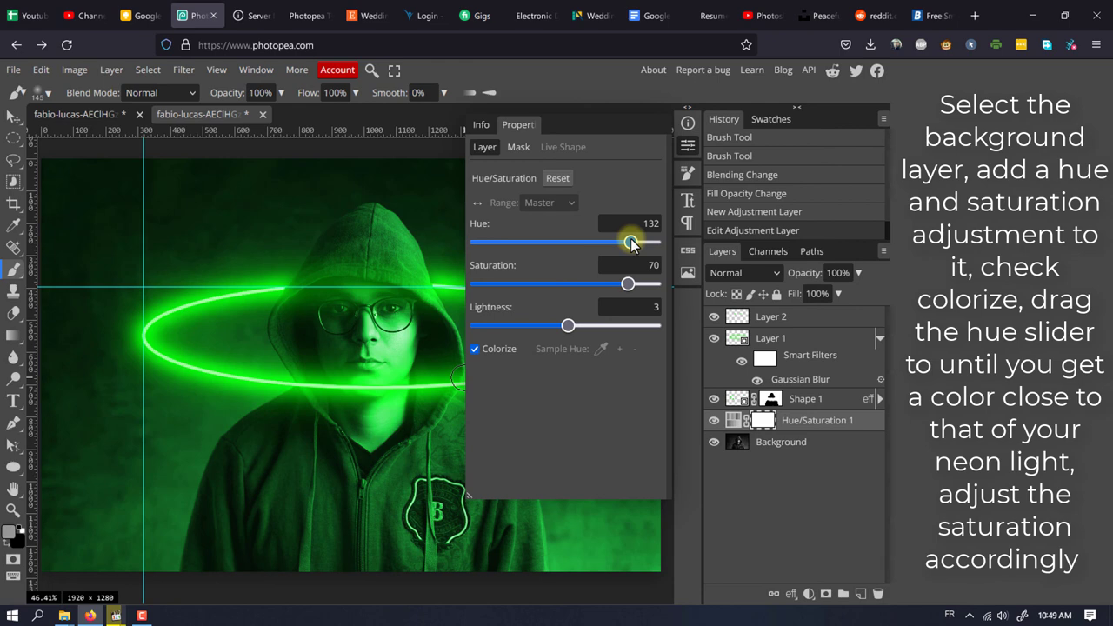
pyautogui.click(786, 441)
pyautogui.click(813, 420)
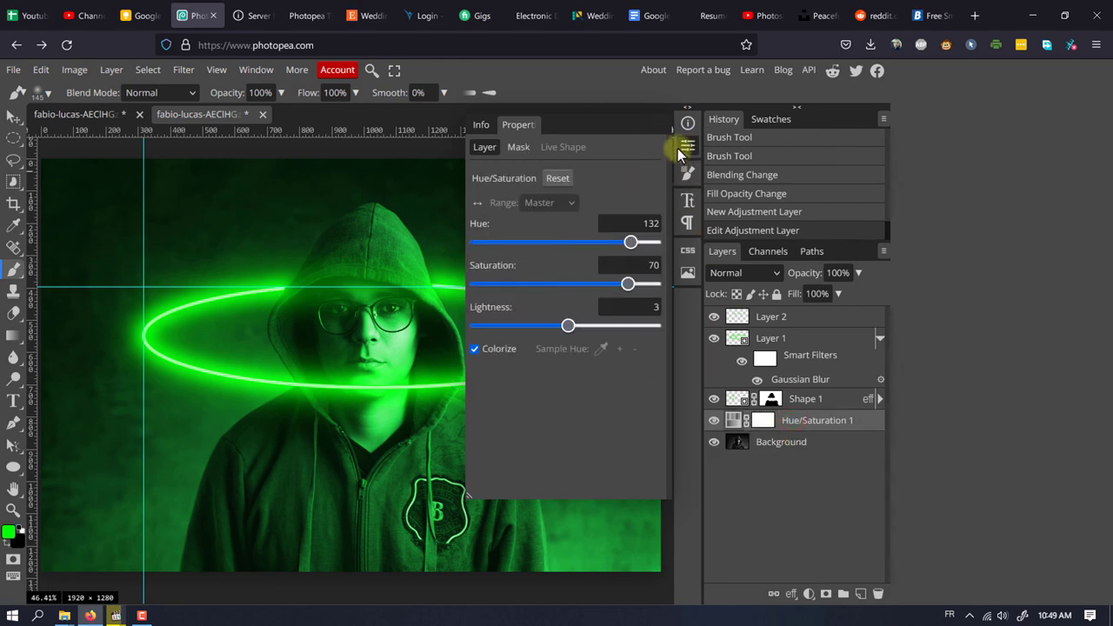
pyautogui.click(686, 145)
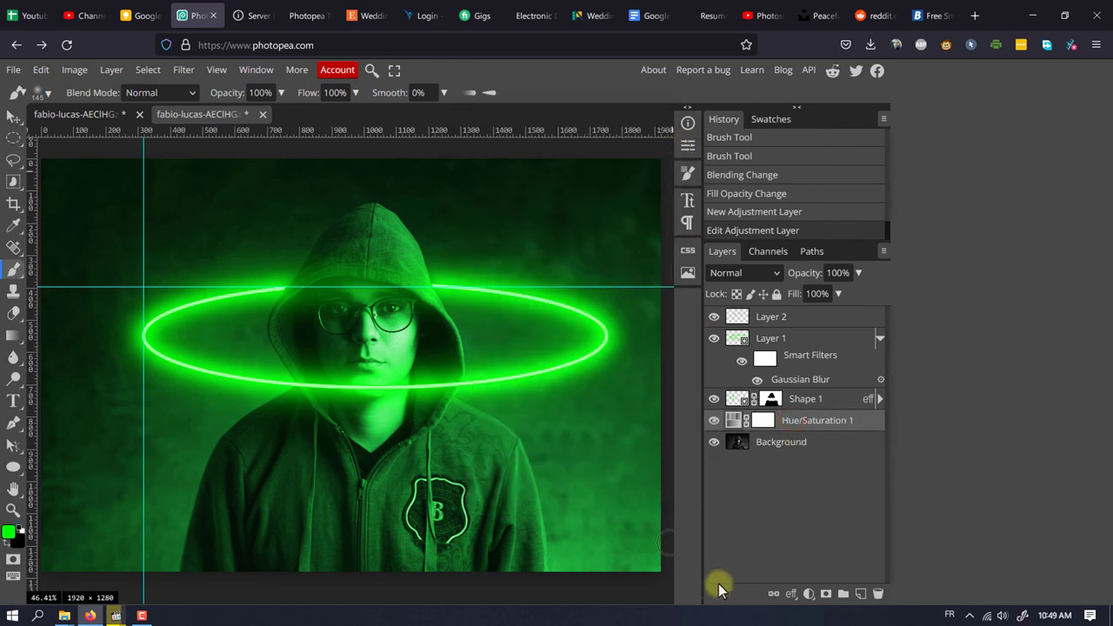